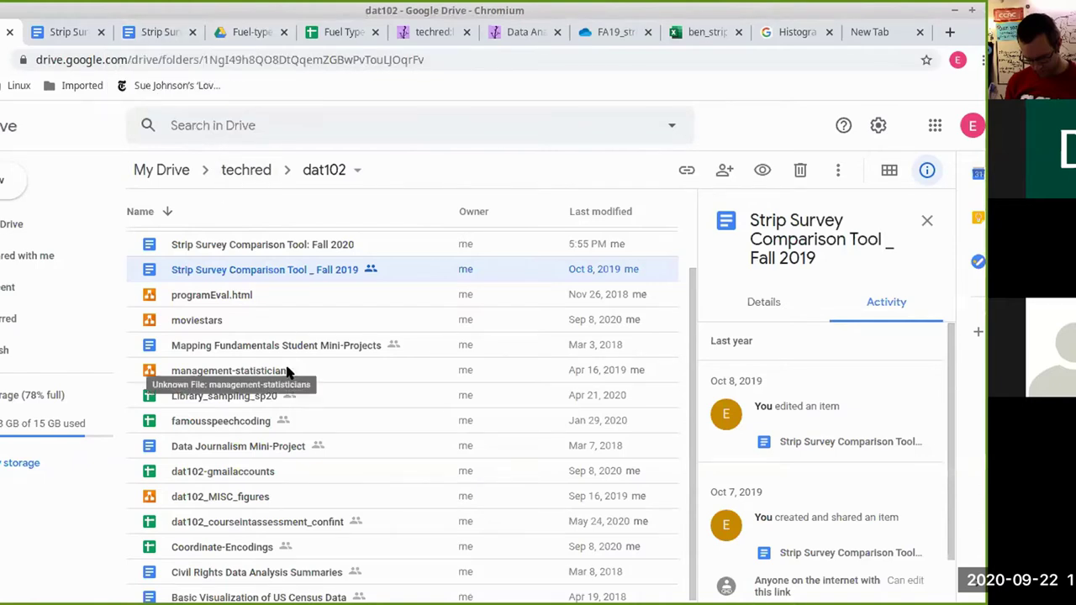
# Step: Open the dat102-stripsurveys folder inside dat102 and look over its survey folders
pyautogui.scroll(3, 273, 341)
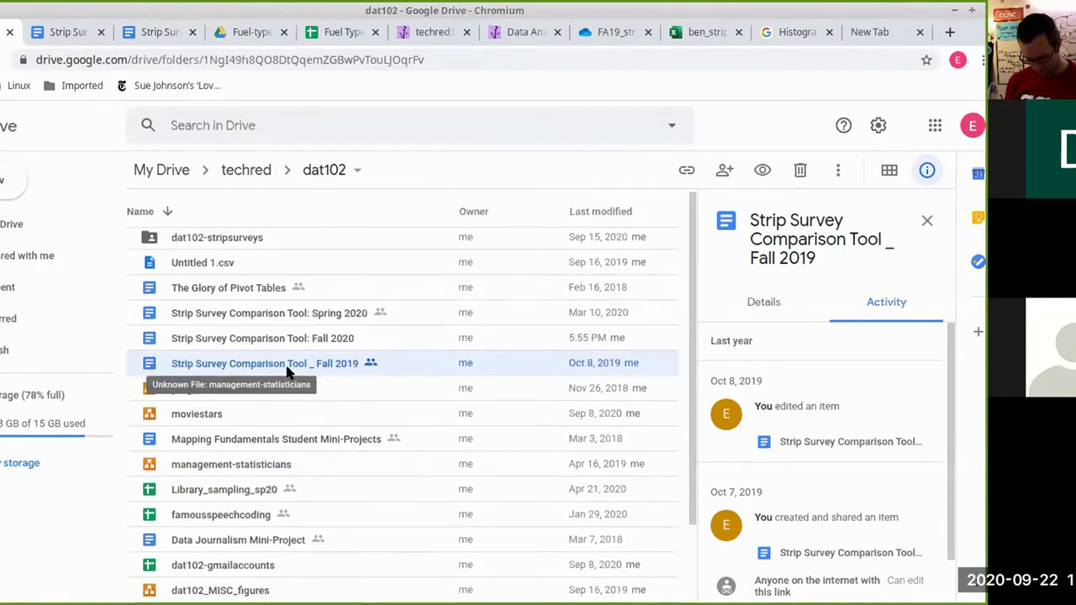
pyautogui.doubleClick(246, 242)
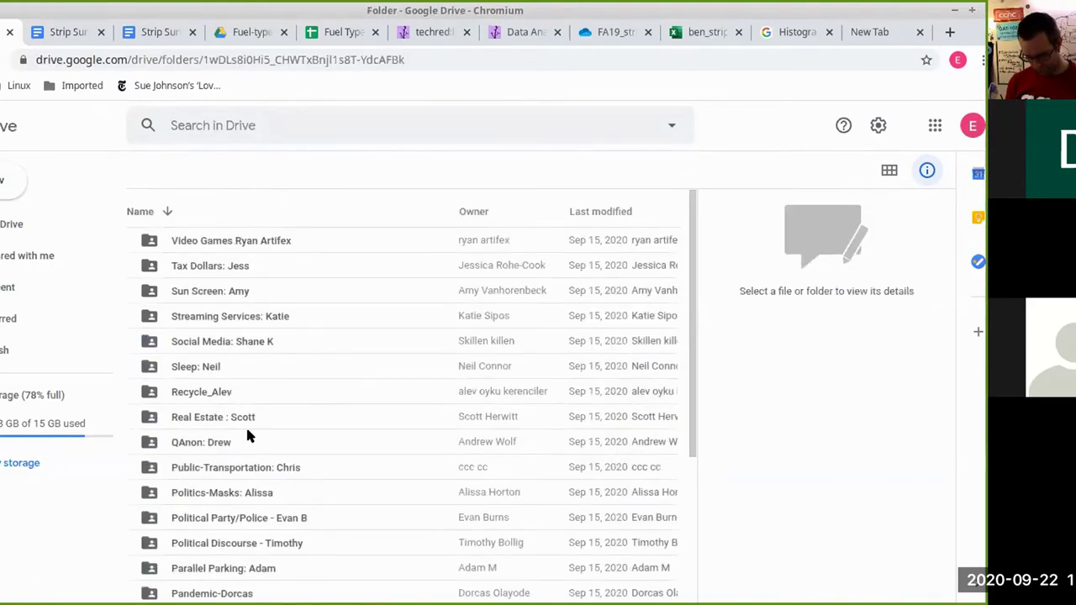
pyautogui.scroll(-3, 246, 429)
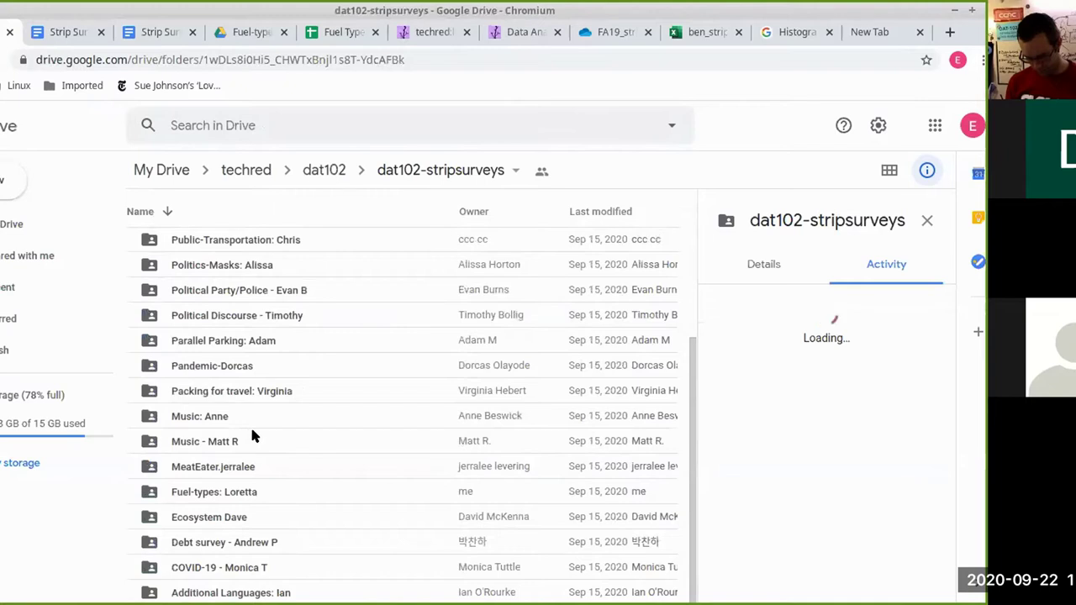
# Step: Check the contents of the Video Games survey folder and return to dat102-stripsurveys
pyautogui.hotkey('ctrl', 'f')
pyautogui.doubleClick(250, 424)
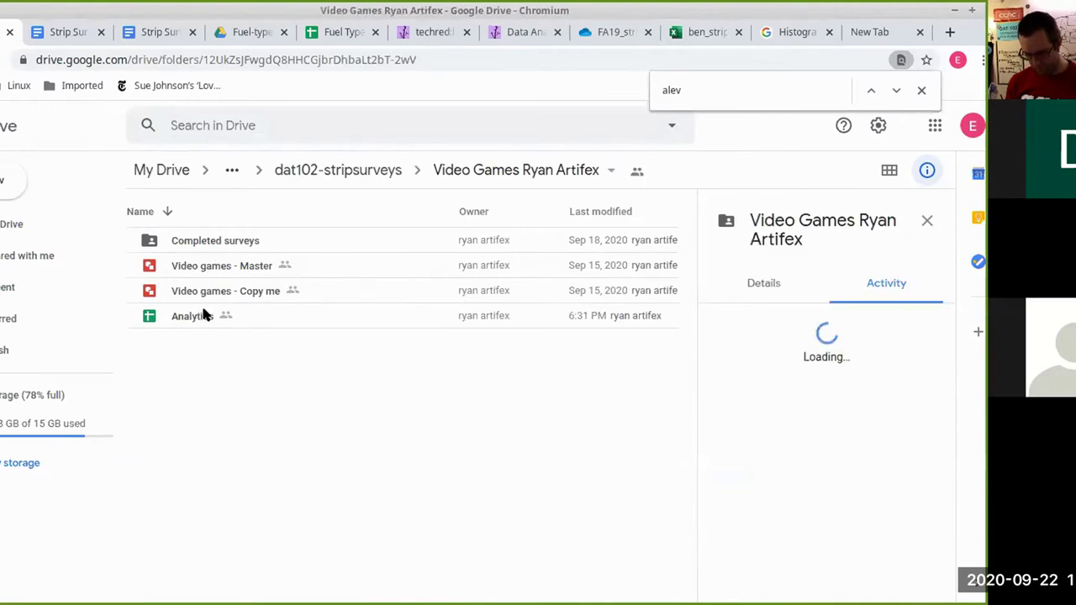
pyautogui.click(350, 168)
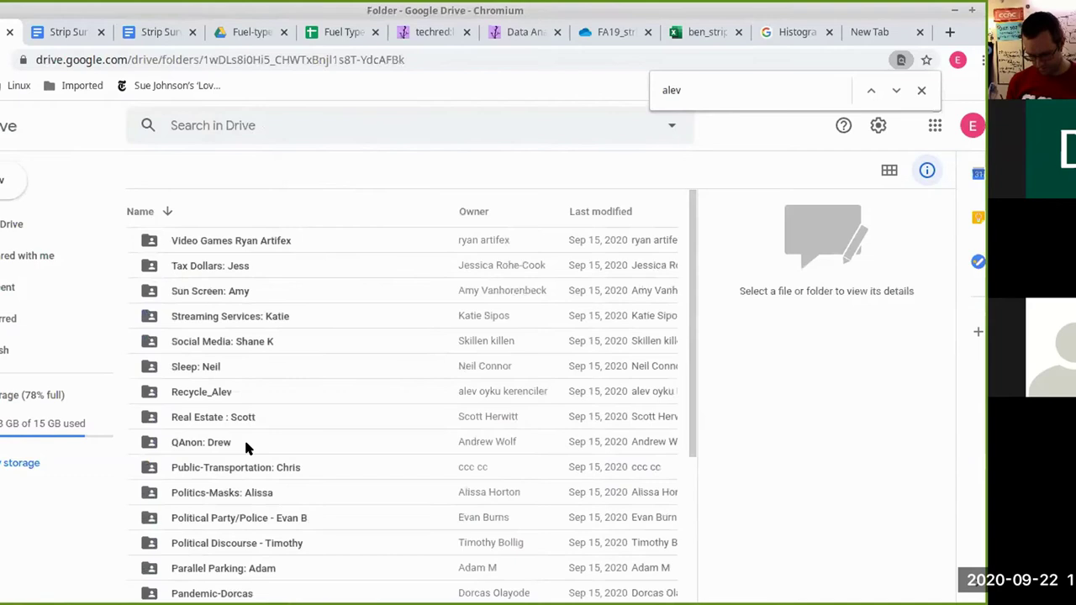
# Step: Find the Fuel-types survey folder by its owner's first name and open it
pyautogui.hotkey('ctrl', 'f')
pyautogui.write('loretta')
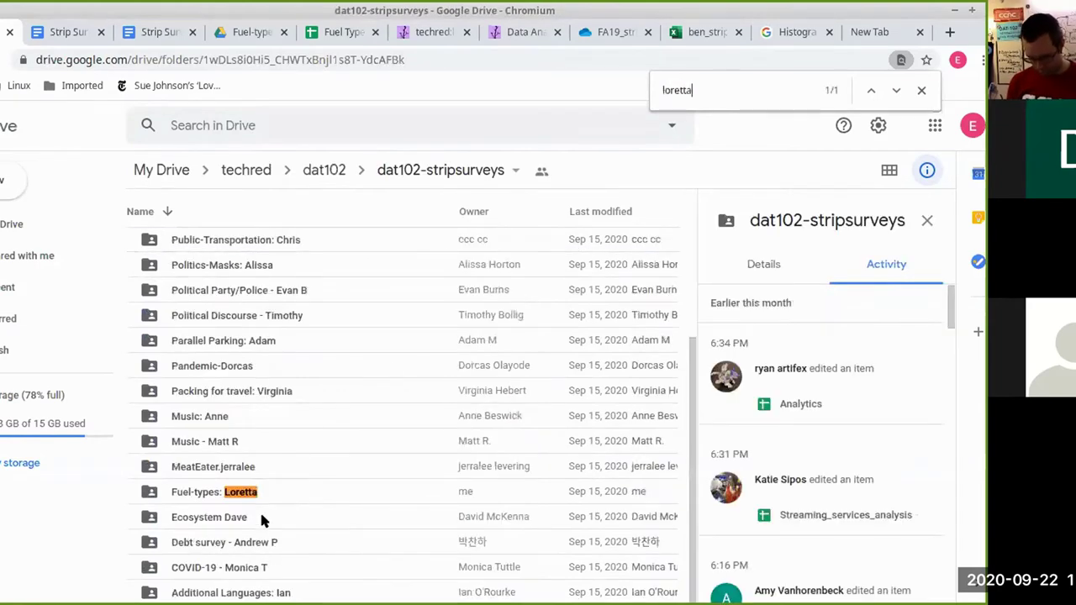
pyautogui.doubleClick(212, 494)
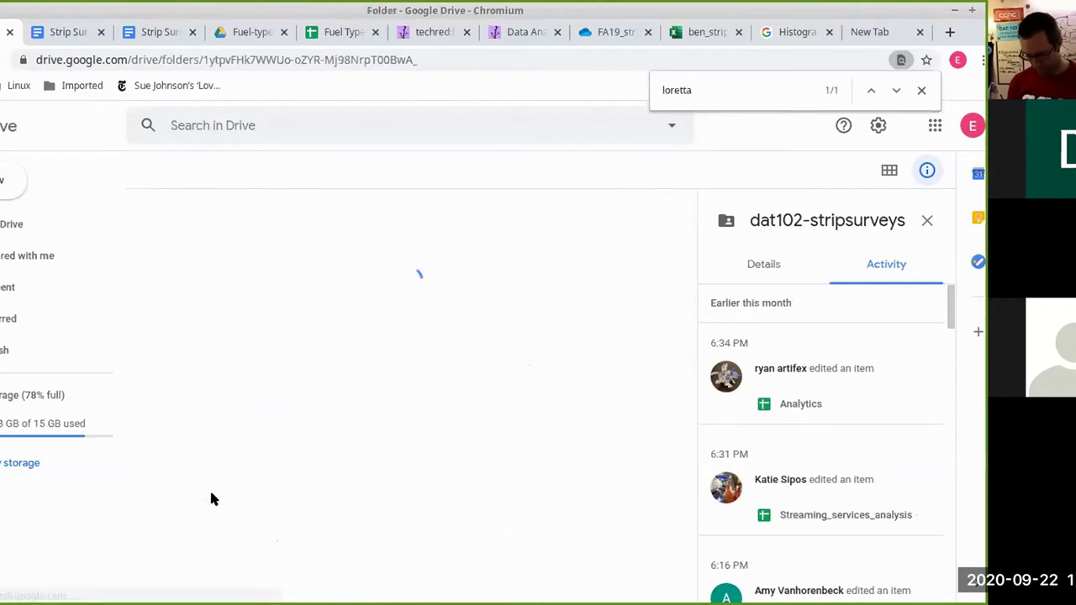
pyautogui.scroll(-2, 359, 363)
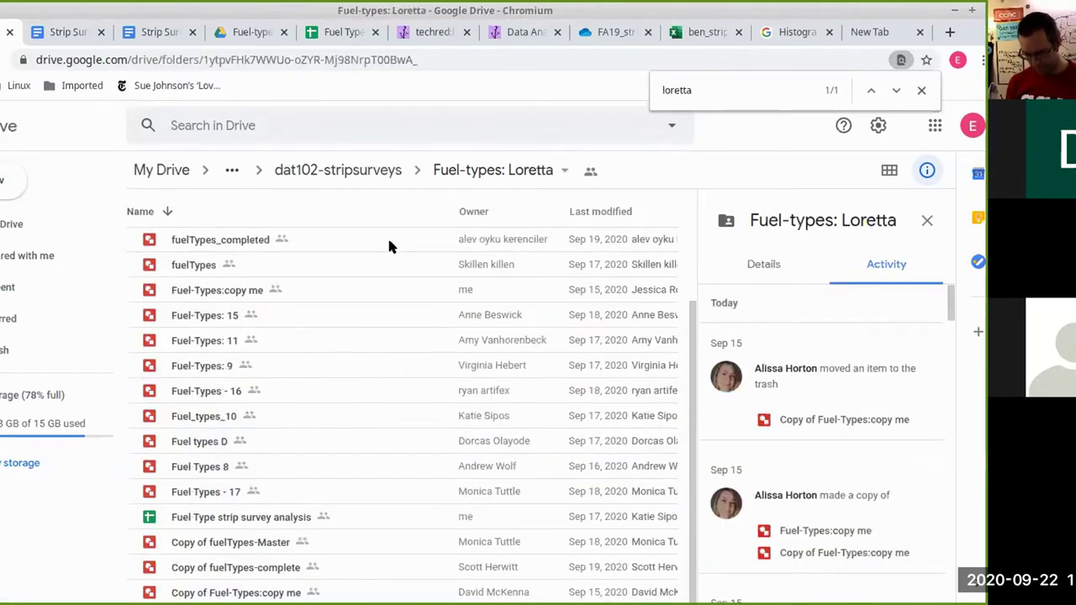
# Step: Create a blank Google Sheets spreadsheet in the shared Fuel-types folder, accepting the folder's sharing permissions
pyautogui.click(8, 180)
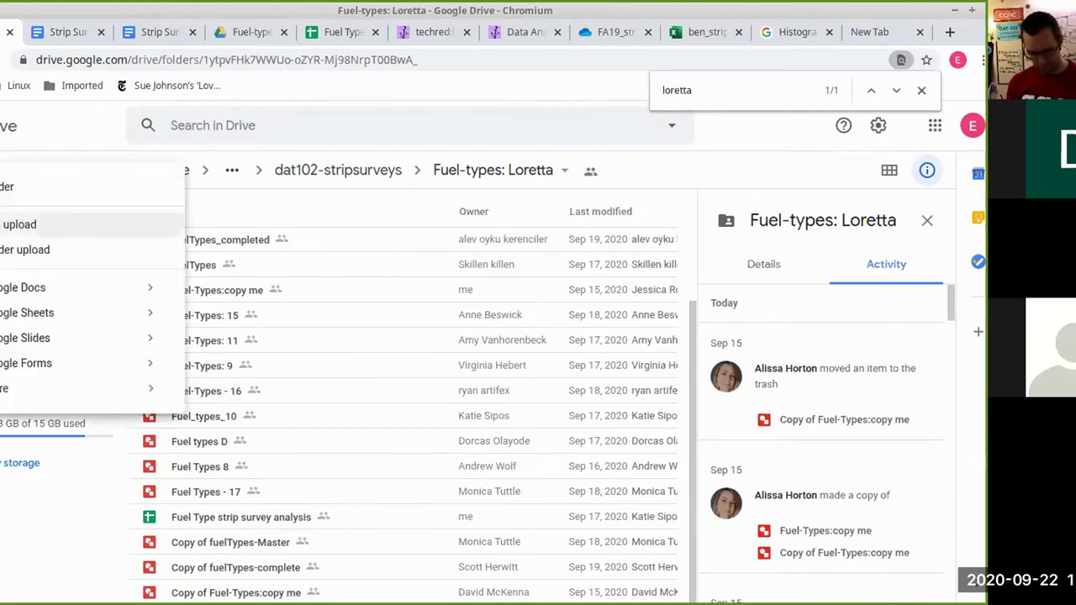
pyautogui.click(13, 318)
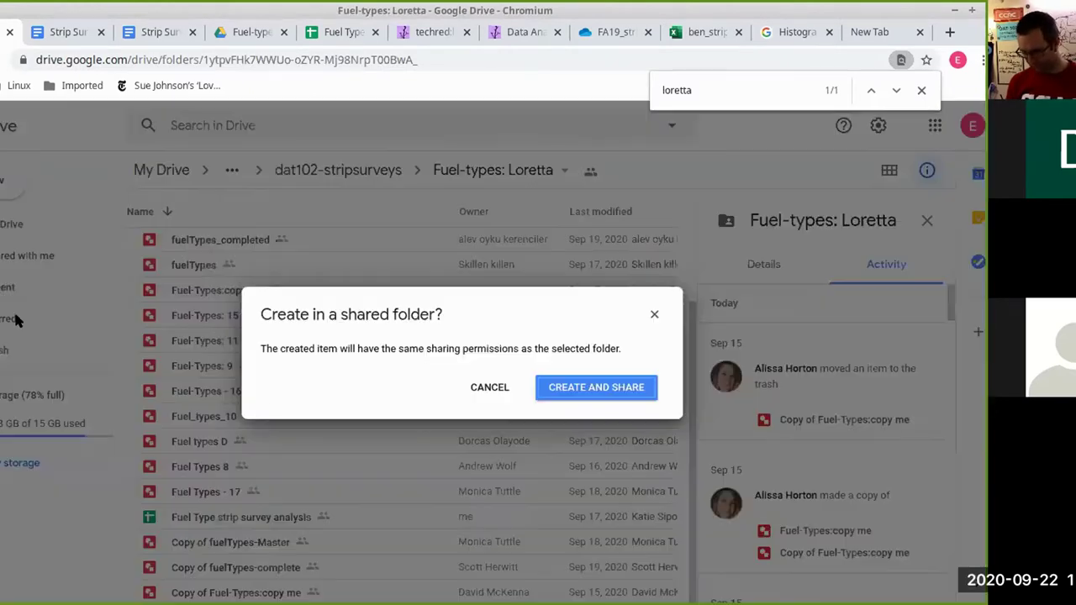
pyautogui.click(583, 385)
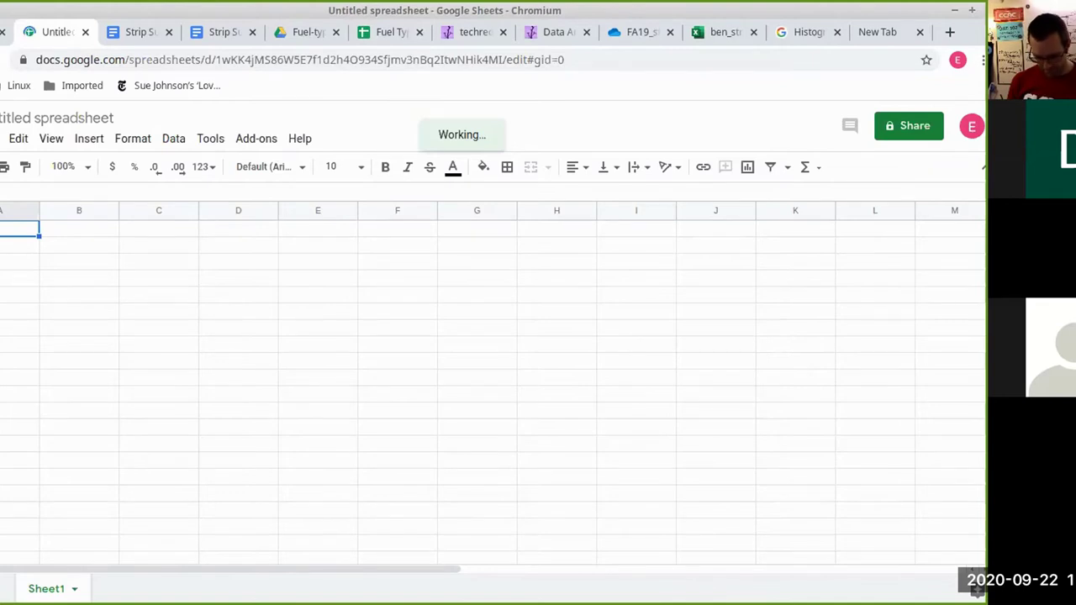
# Step: Add a second sheet to the new spreadsheet and rename the first sheet as Hypotheses
pyautogui.click(18, 584)
pyautogui.click(74, 591)
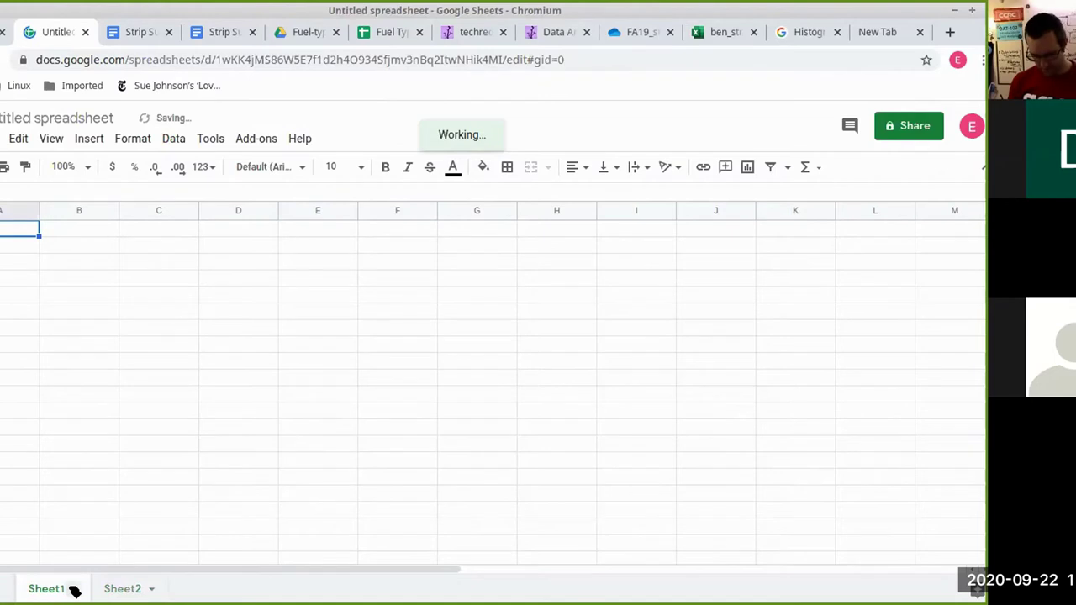
pyautogui.click(74, 589)
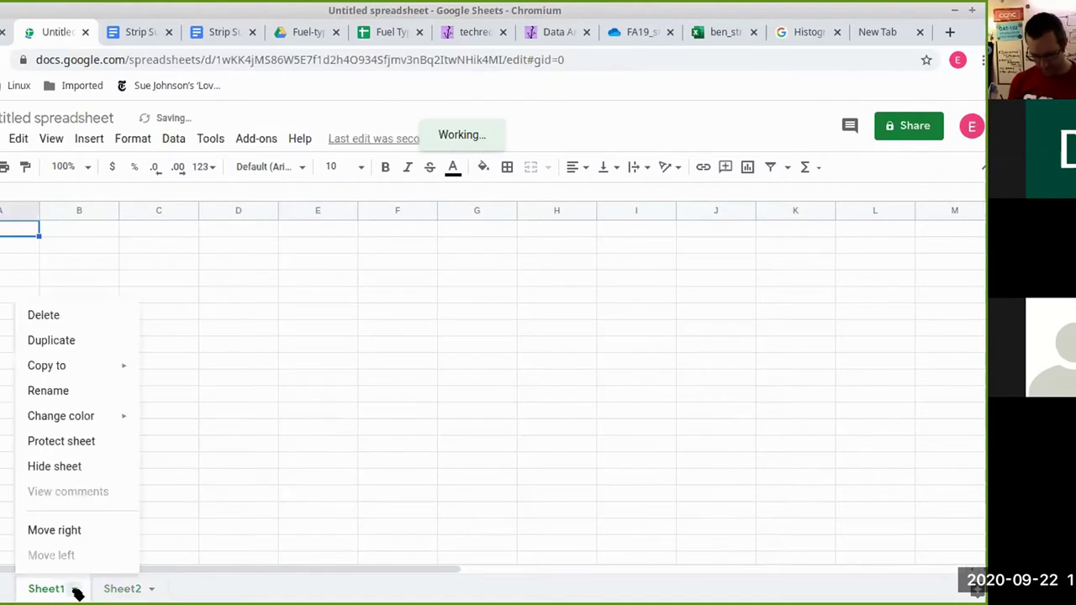
pyautogui.click(78, 390)
pyautogui.write('Hyp')
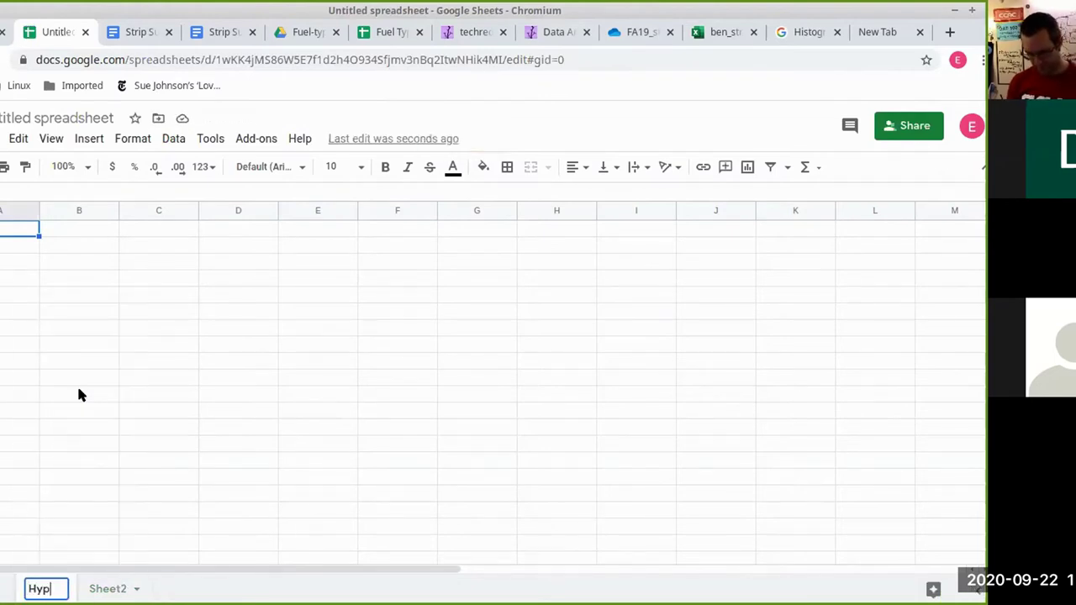
pyautogui.write('otheses')
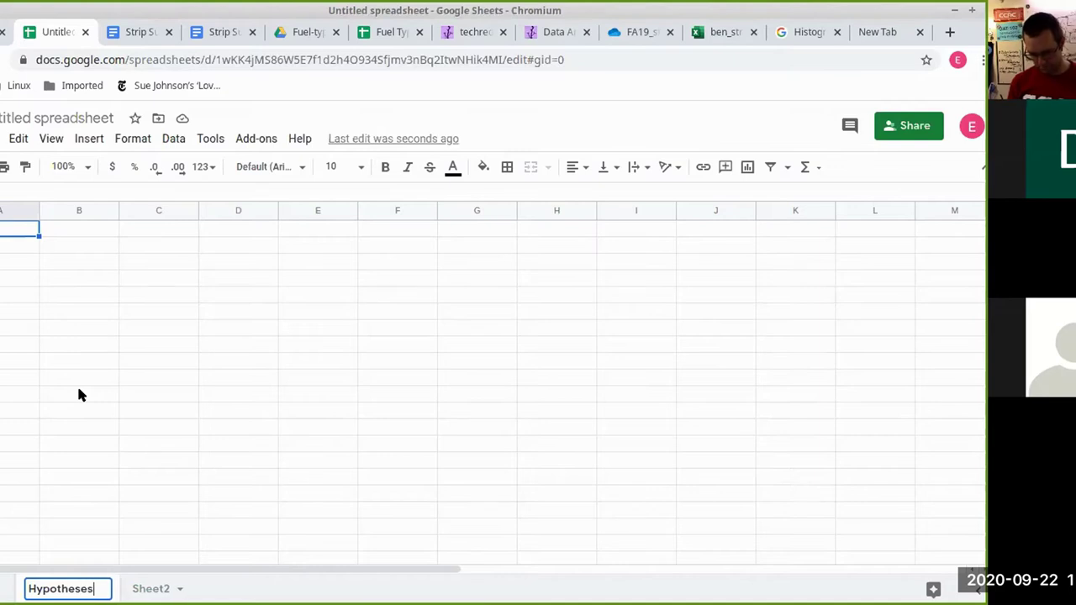
pyautogui.press('Return')
pyautogui.click(16, 293)
pyautogui.click(13, 231)
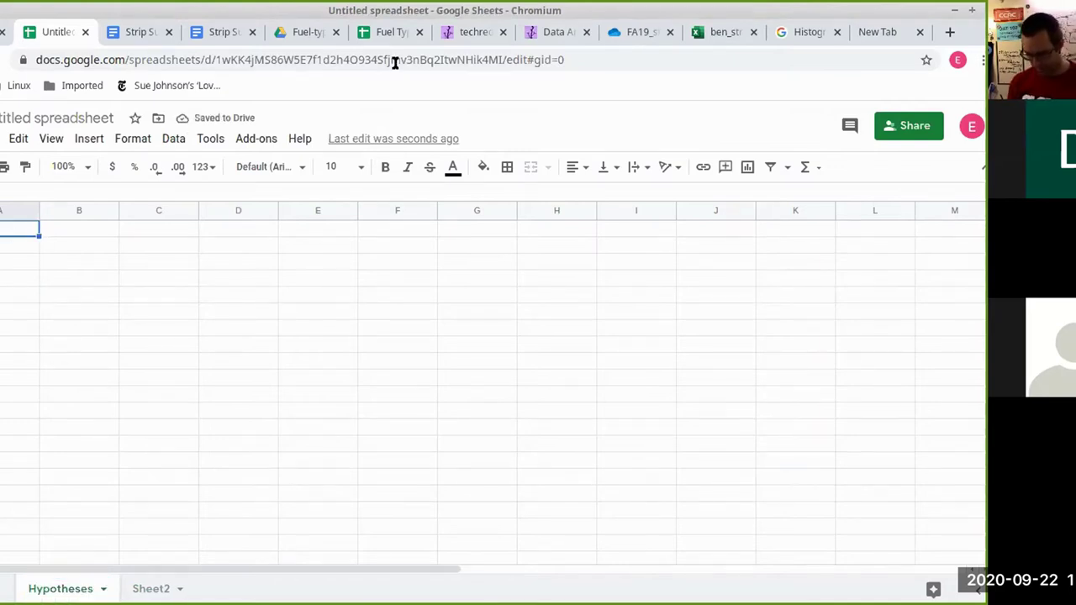
# Step: Switch back to the open Google Drive folder and go up to dat102-stripsurveys
pyautogui.click(384, 33)
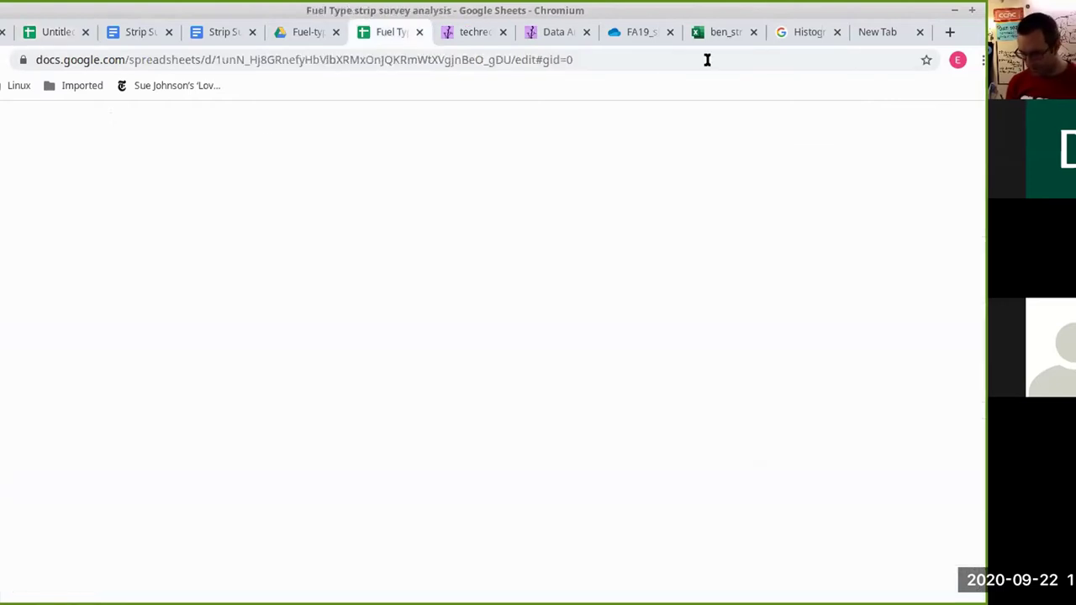
pyautogui.click(720, 33)
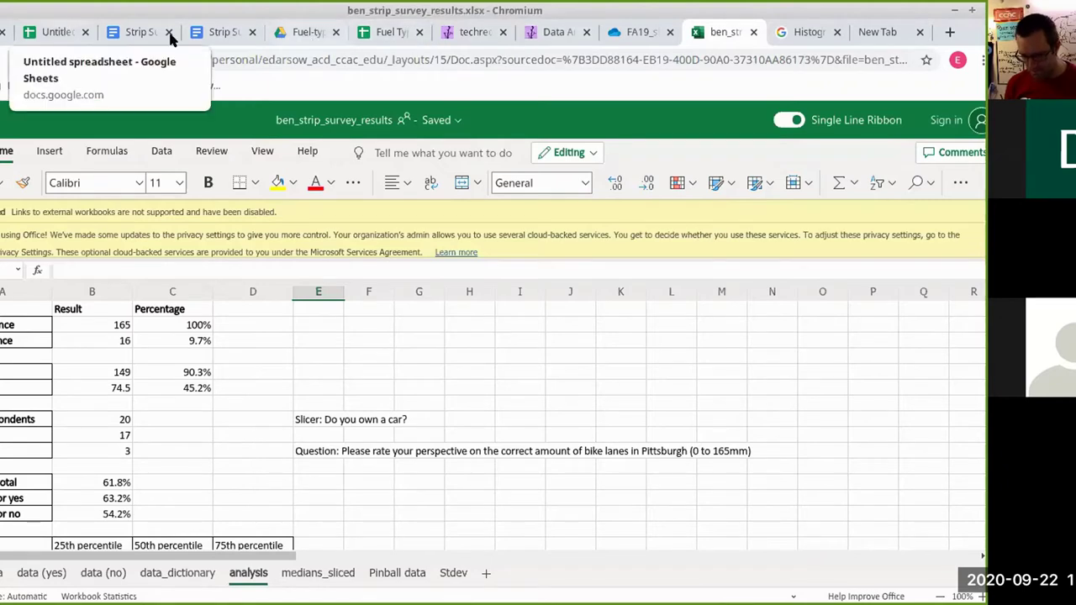
pyautogui.click(295, 41)
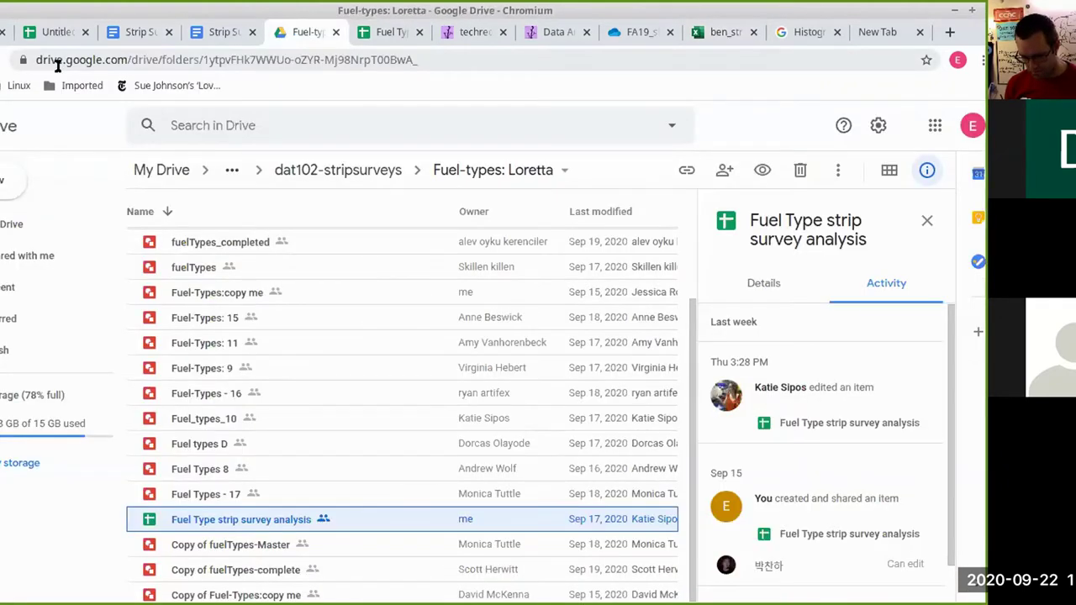
pyautogui.click(329, 171)
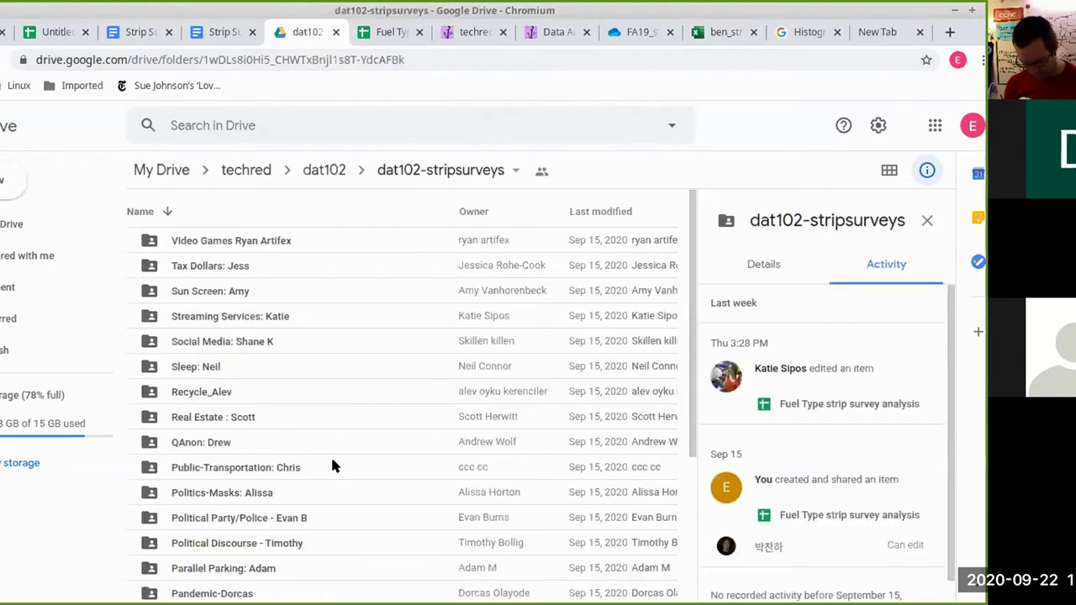
# Step: Find the Video Games survey folder by its owner's first name and open its Analytics spreadsheet
pyautogui.hotkey('ctrl', 'f')
pyautogui.write('ryan')
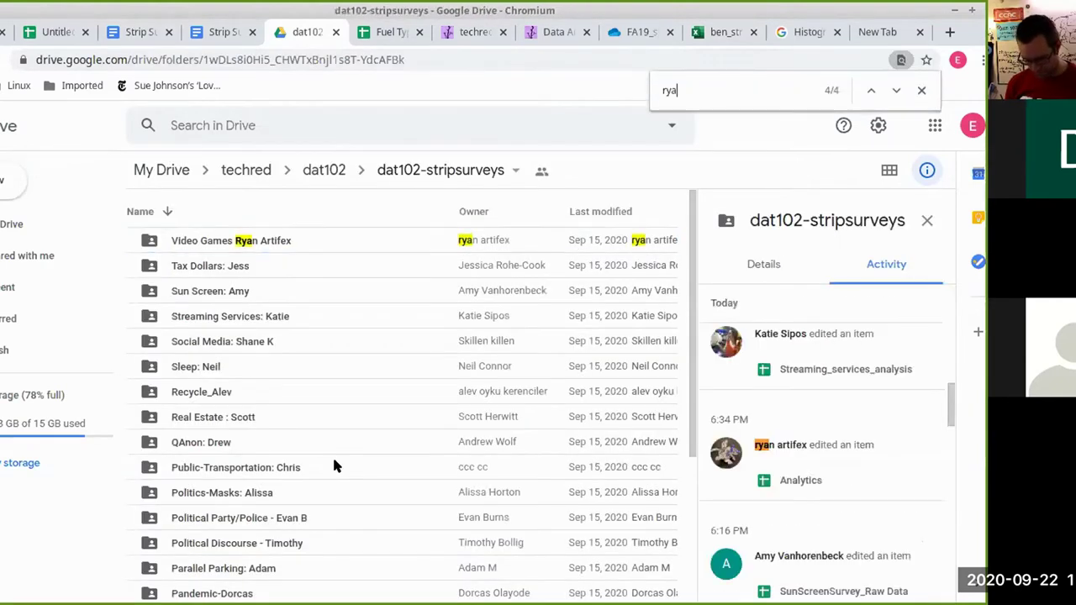
pyautogui.click(232, 243)
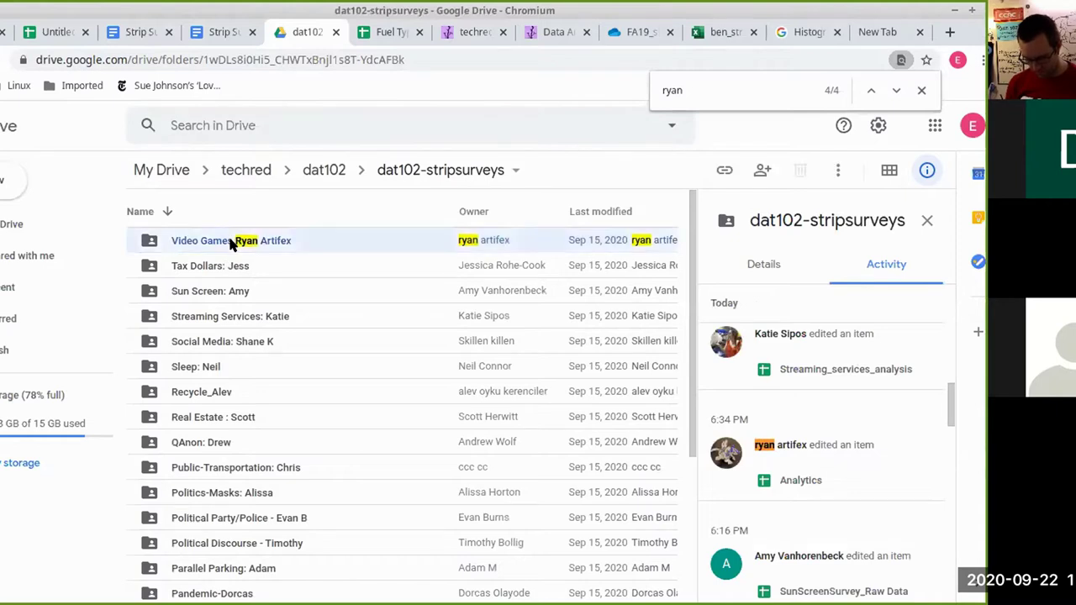
pyautogui.doubleClick(232, 243)
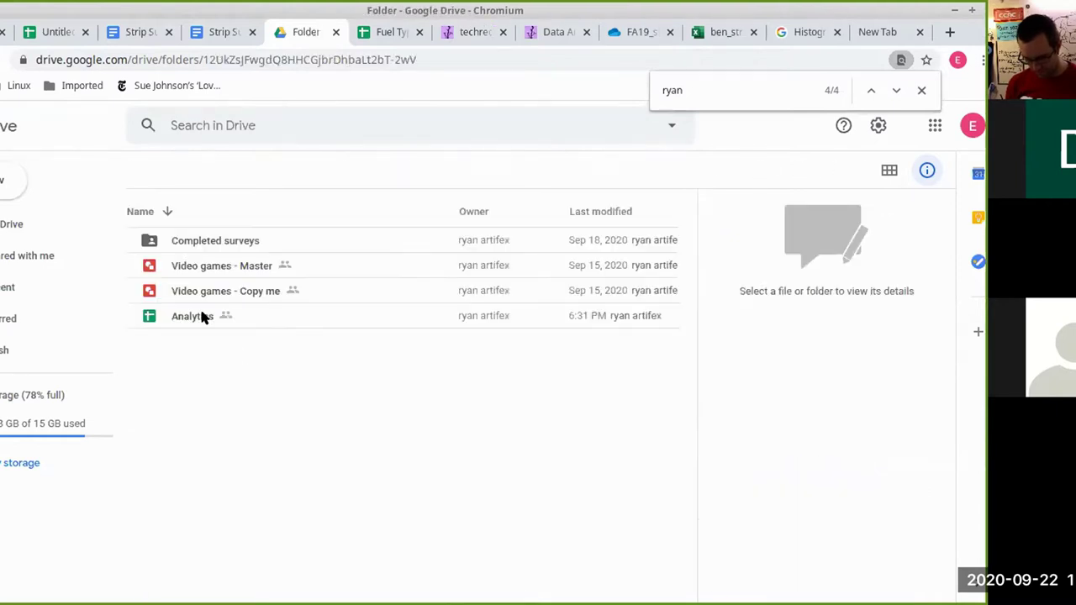
pyautogui.doubleClick(201, 316)
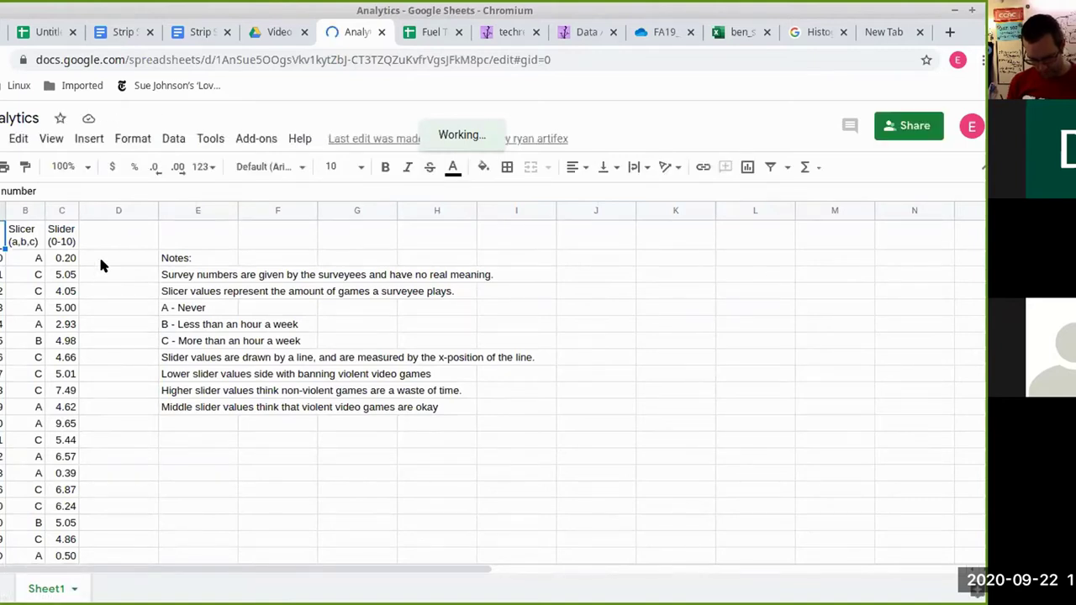
# Step: Copy the Analytics survey data and notes, from the header row to the last survey row across columns A through F
pyautogui.scroll(-1, 100, 263)
pyautogui.scroll(1, 100, 263)
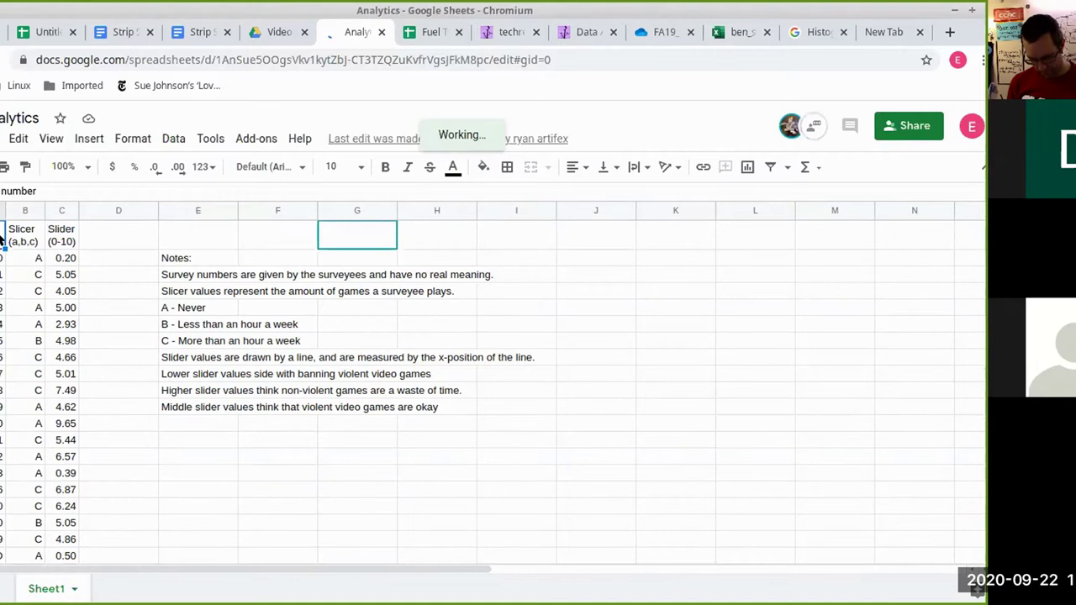
pyautogui.click(65, 556)
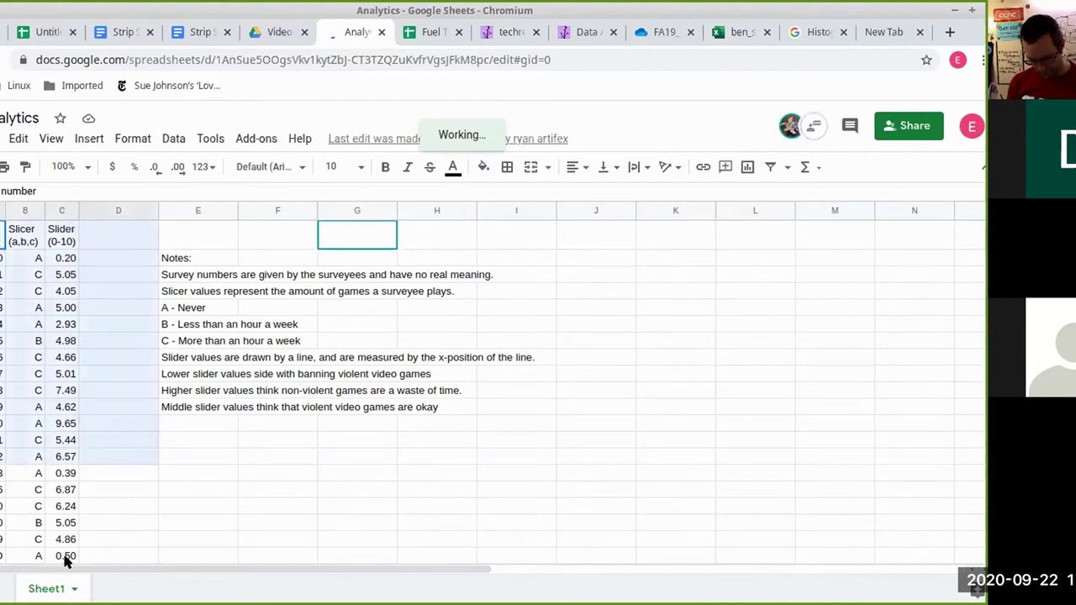
pyautogui.hotkey('ctrl', 'shift', 'Up')
pyautogui.moveTo(379, 532); pyautogui.dragTo(241, 494)
pyautogui.hotkey('ctrl', 'c')
pyautogui.click(374, 475)
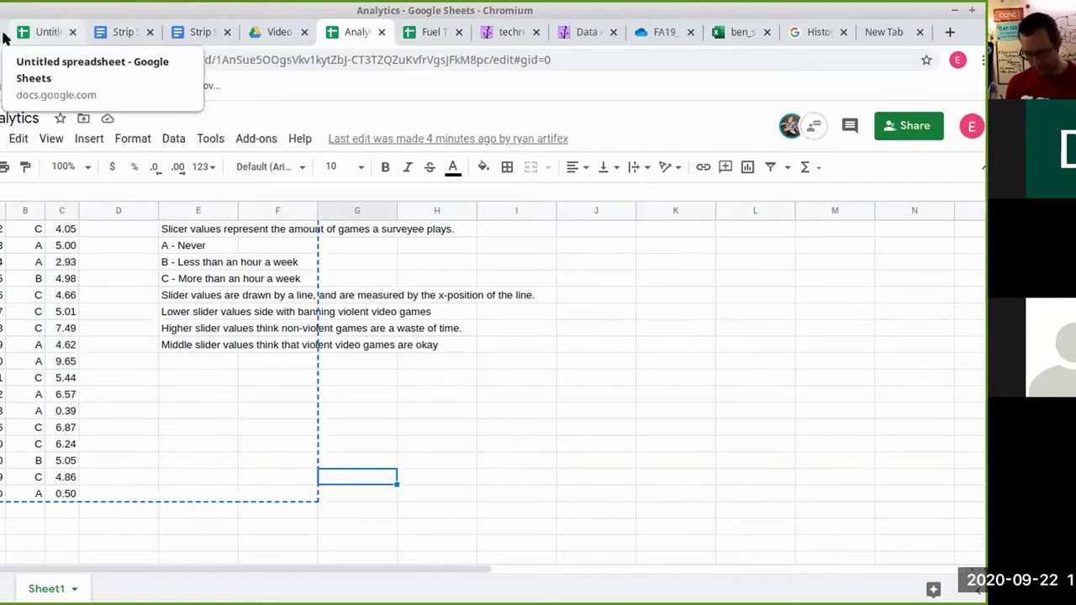
# Step: Paste the copied survey data and notes into the Hypotheses sheet of the untitled spreadsheet, starting at cell A1
pyautogui.click(429, 34)
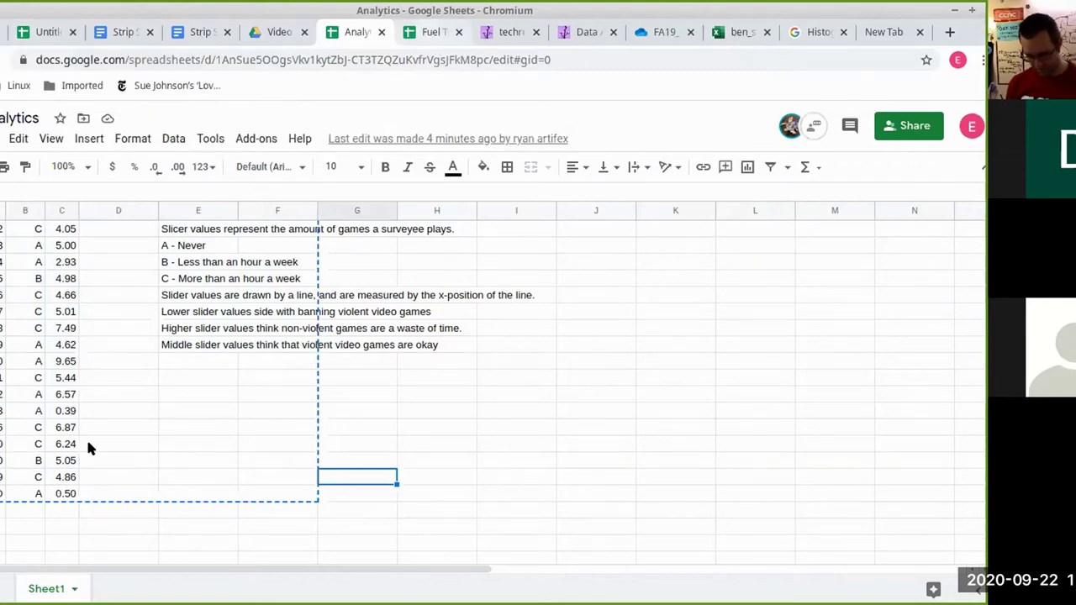
pyautogui.click(43, 32)
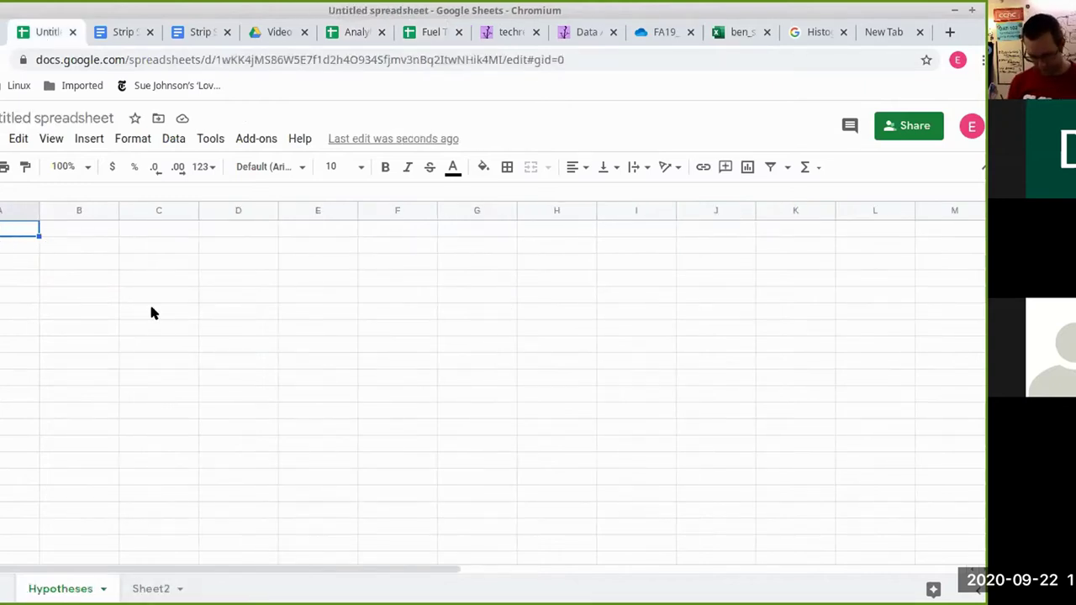
pyautogui.hotkey('ctrl', 'v')
pyautogui.click(73, 278)
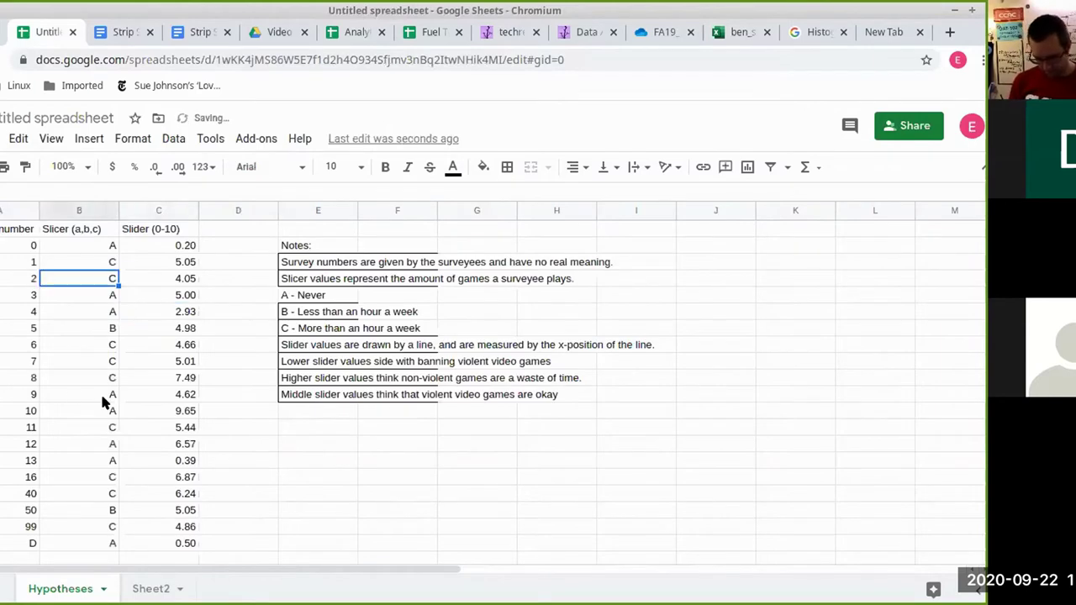
# Step: Examine the first survey's slicer and slider pair, and the full range of slider values in column C
pyautogui.click(55, 244)
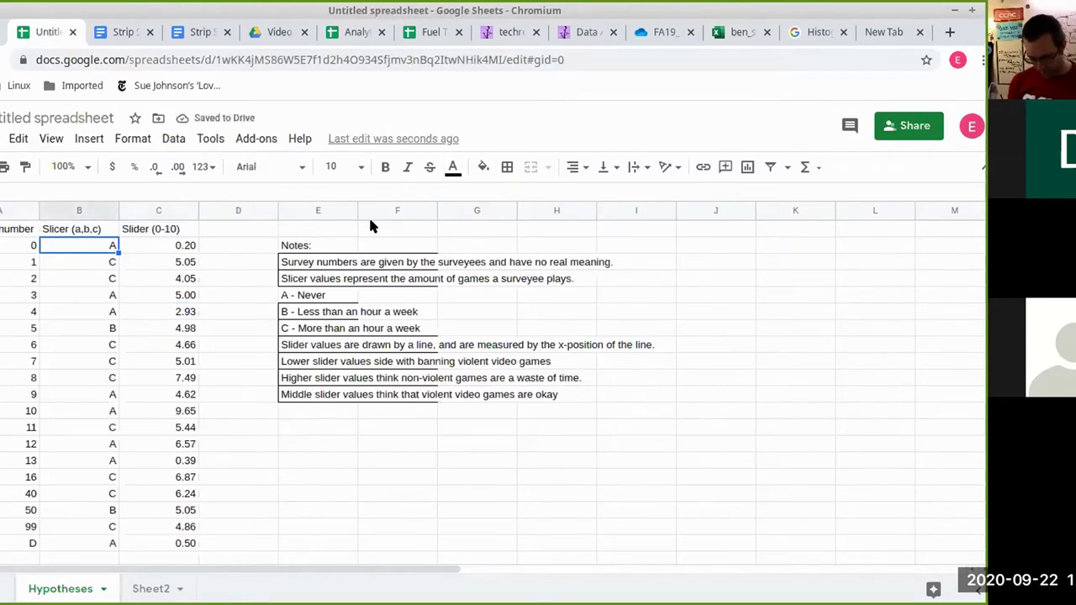
pyautogui.hotkey('shift', 'Right')
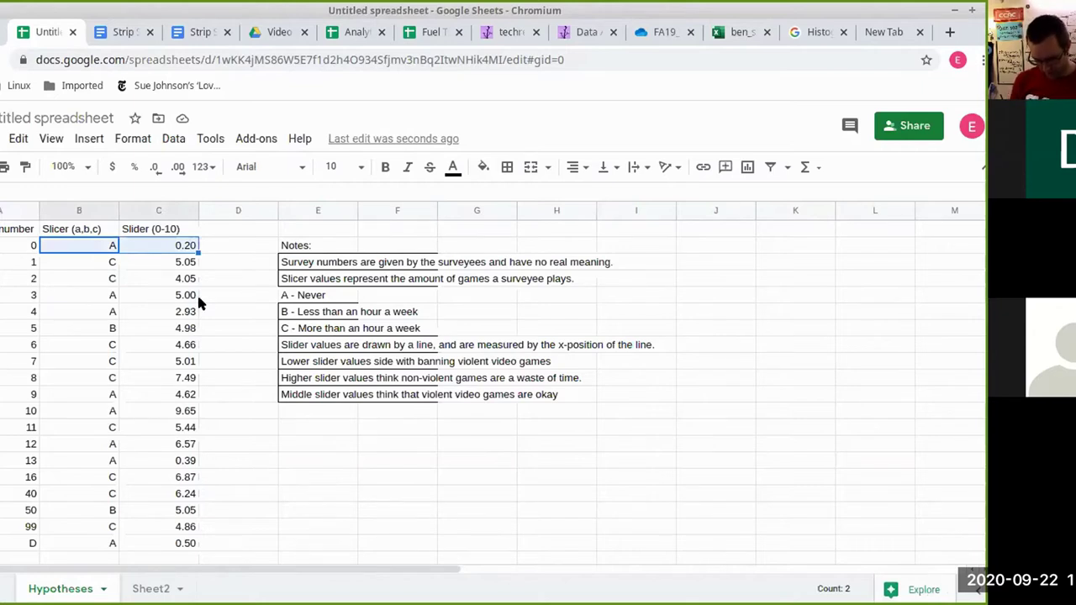
pyautogui.click(172, 246)
pyautogui.moveTo(154, 464); pyautogui.dragTo(162, 545)
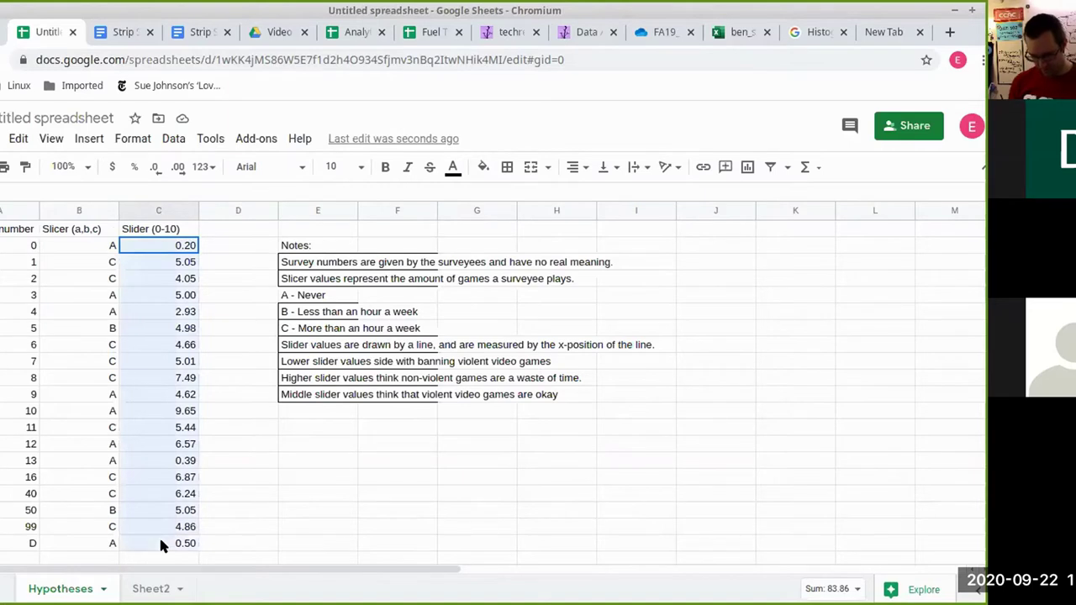
pyautogui.click(236, 494)
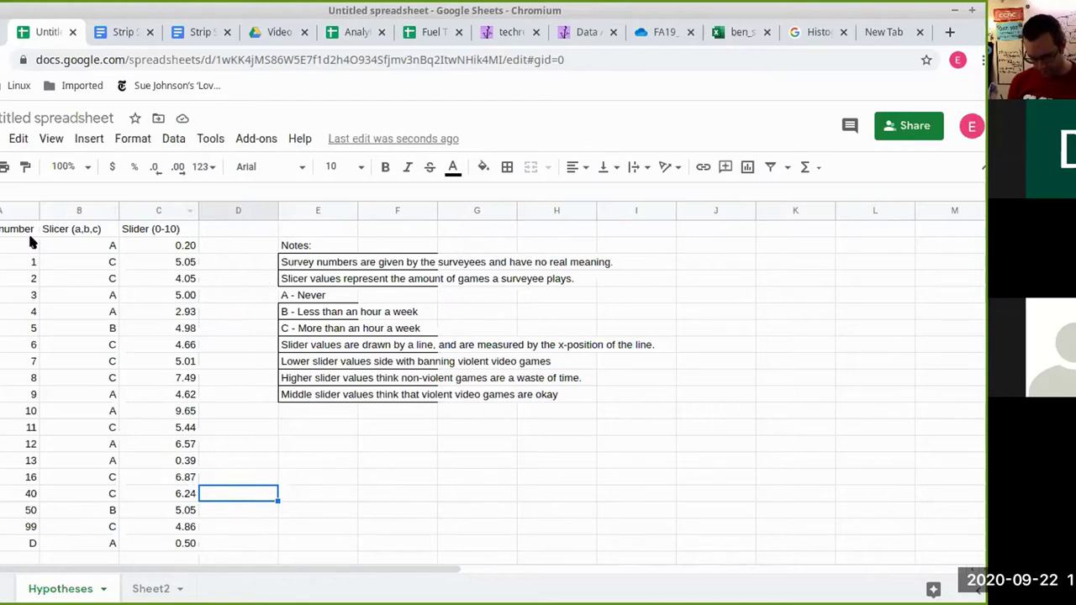
# Step: Rename the untitled spreadsheet as Sample_videoGameViolence
pyautogui.click(70, 116)
pyautogui.write('Example_')
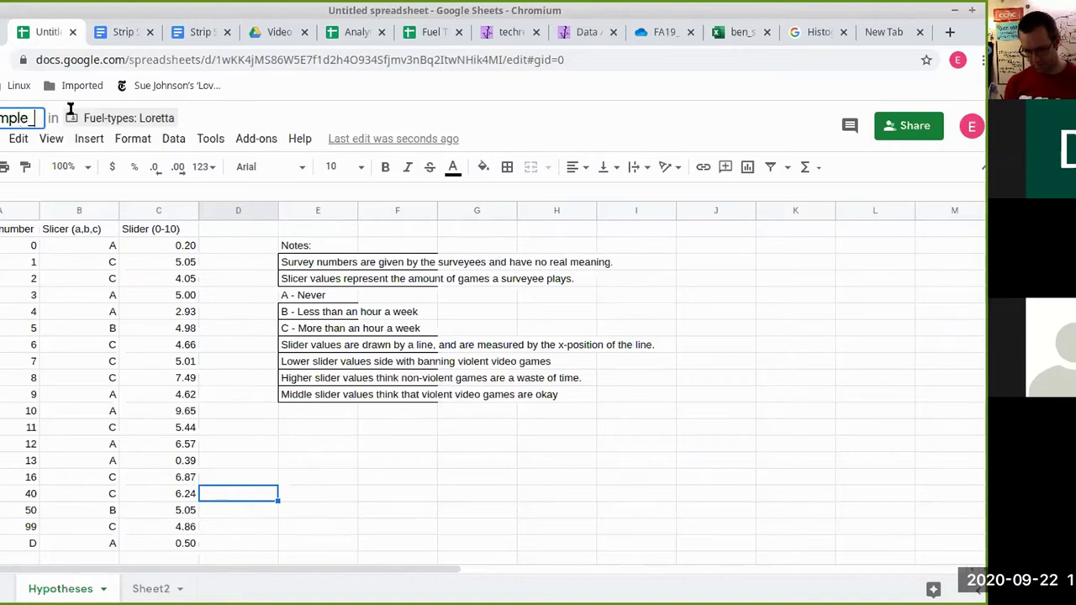
pyautogui.write('Video_games-')
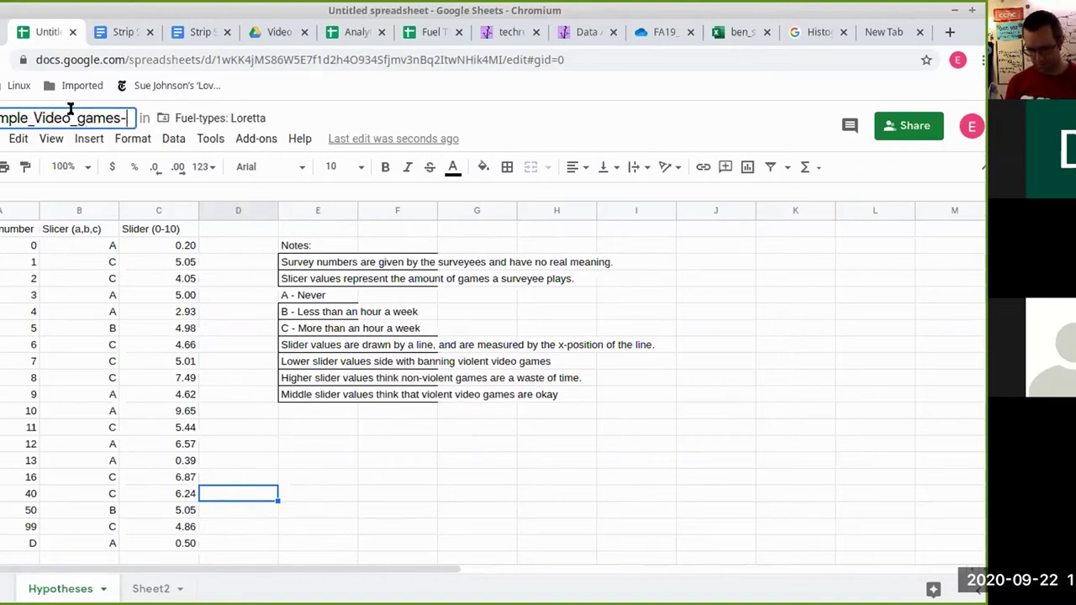
pyautogui.press('BackSpace')
pyautogui.press('BackSpace')
pyautogui.press('BackSpace')
pyautogui.press('BackSpace')
pyautogui.press('BackSpace')
pyautogui.press('BackSpace')
pyautogui.press('BackSpace')
pyautogui.press('BackSpace')
pyautogui.press('BackSpace')
pyautogui.press('BackSpace')
pyautogui.press('BackSpace')
pyautogui.write('vi')
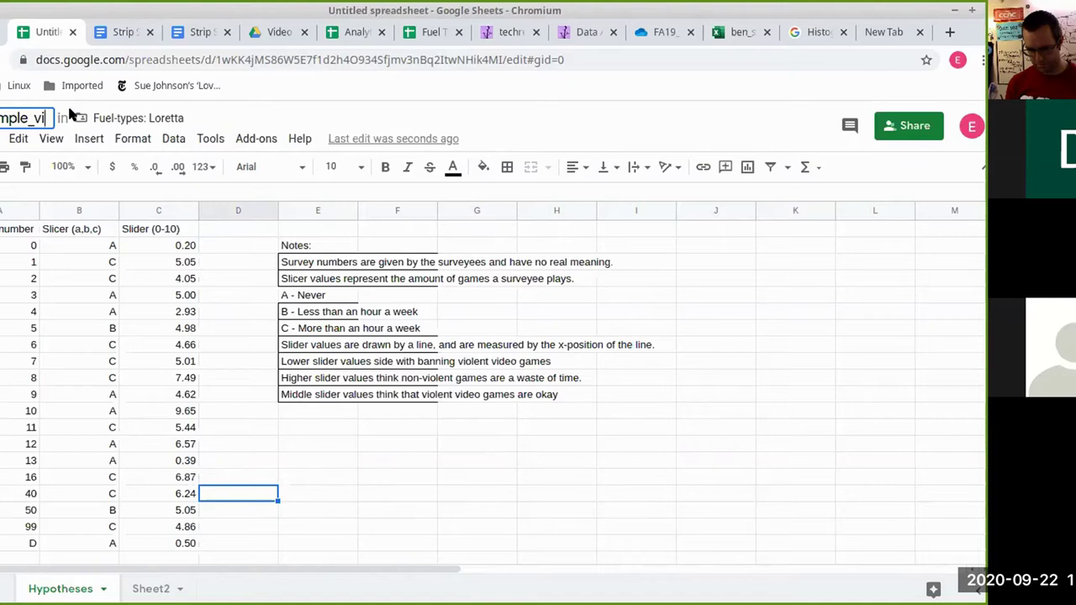
pyautogui.write('deoGameViolence')
pyautogui.press('Return')
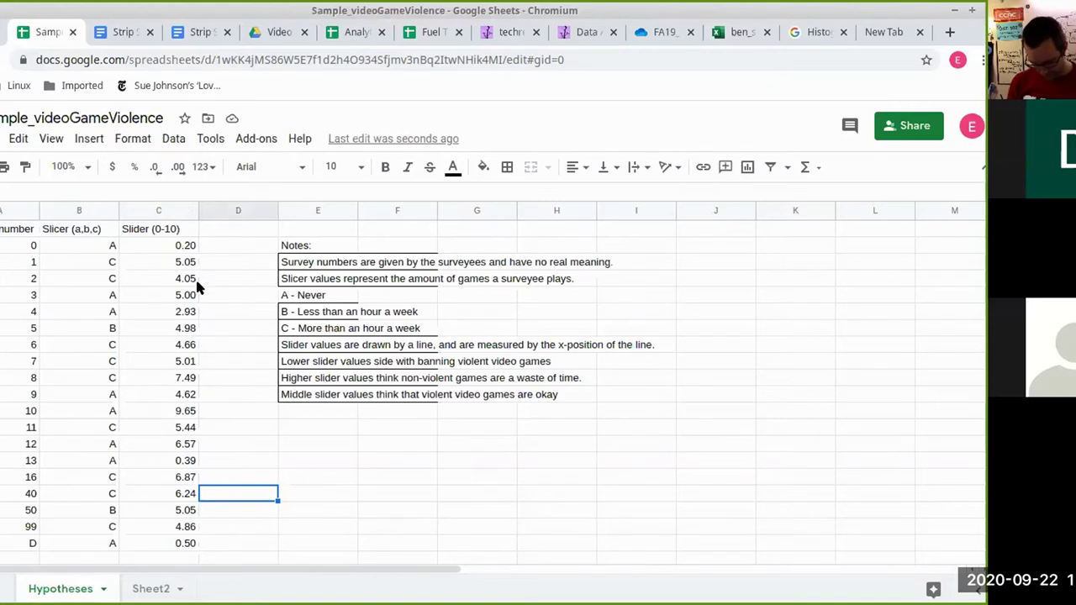
# Step: Rename the column C header as opinionAboutVGViolence and widen the column so the header fits on one line
pyautogui.click(170, 233)
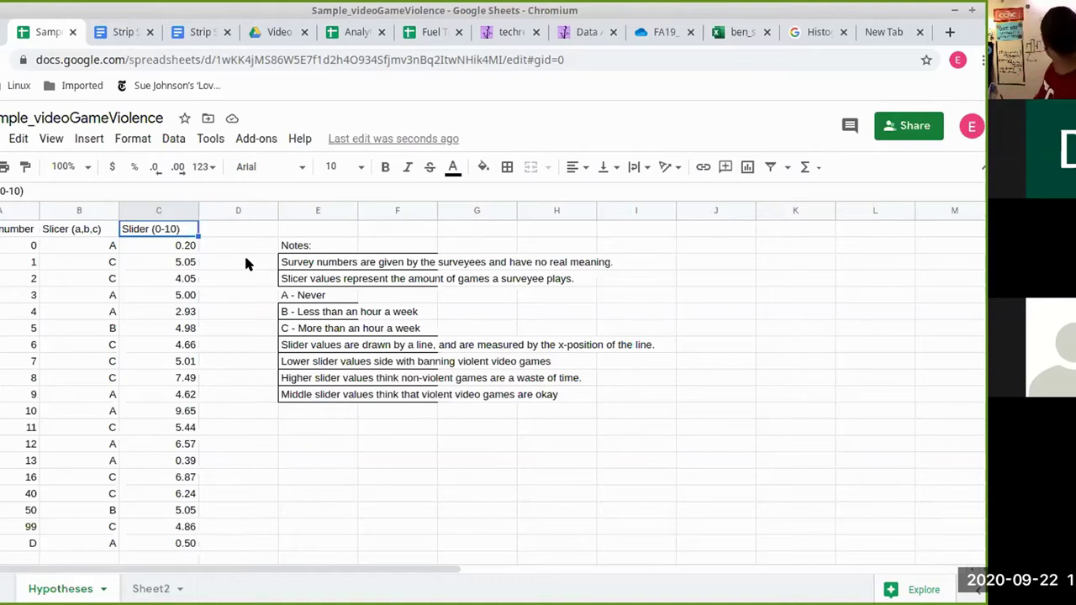
pyautogui.write('op')
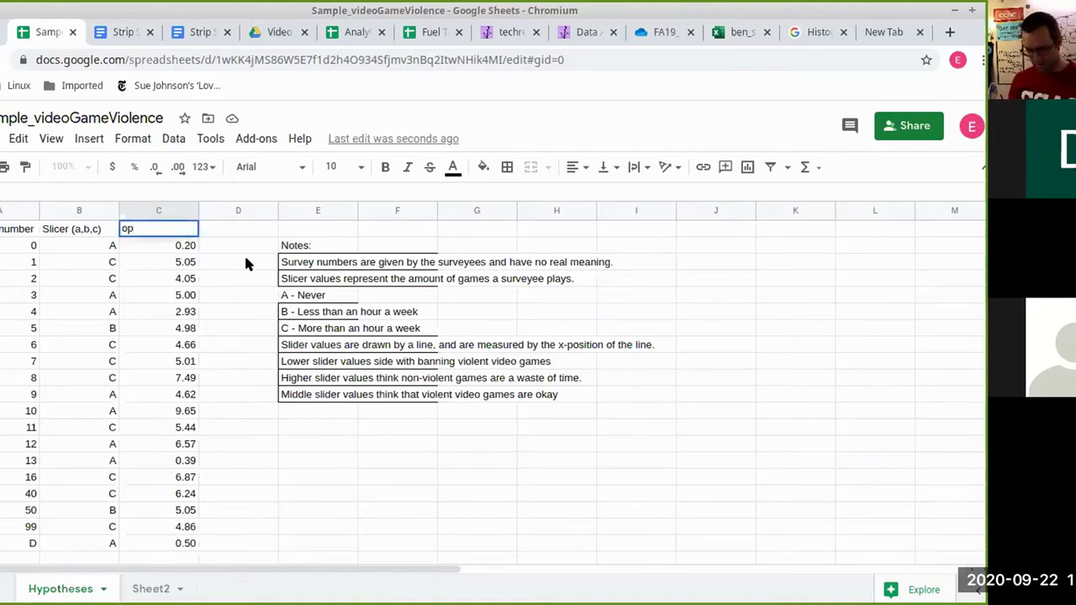
pyautogui.write('inionAboutVGViolen')
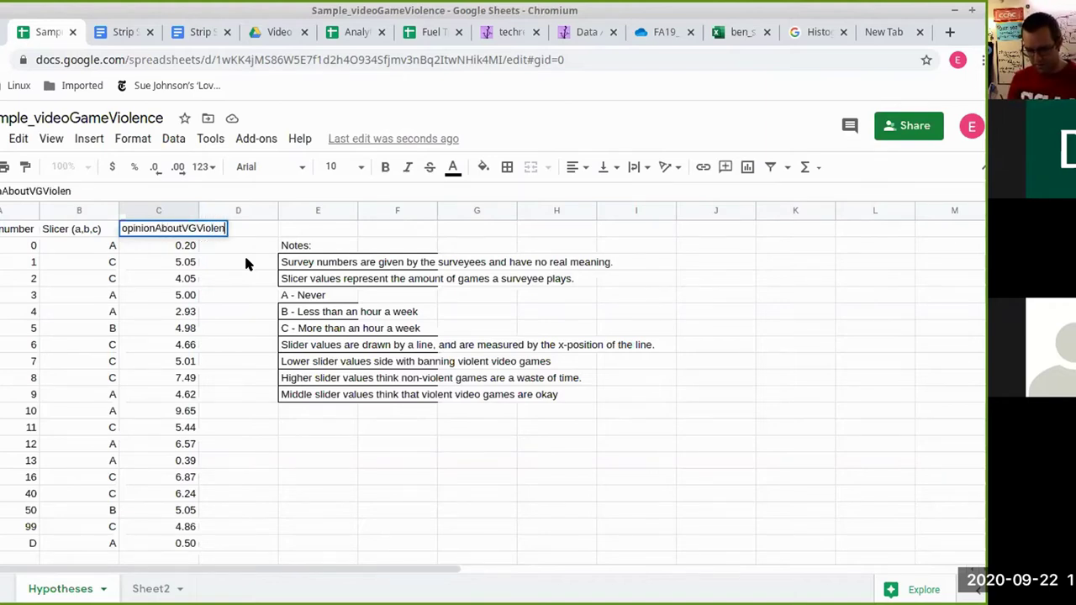
pyautogui.write('ce')
pyautogui.press('Return')
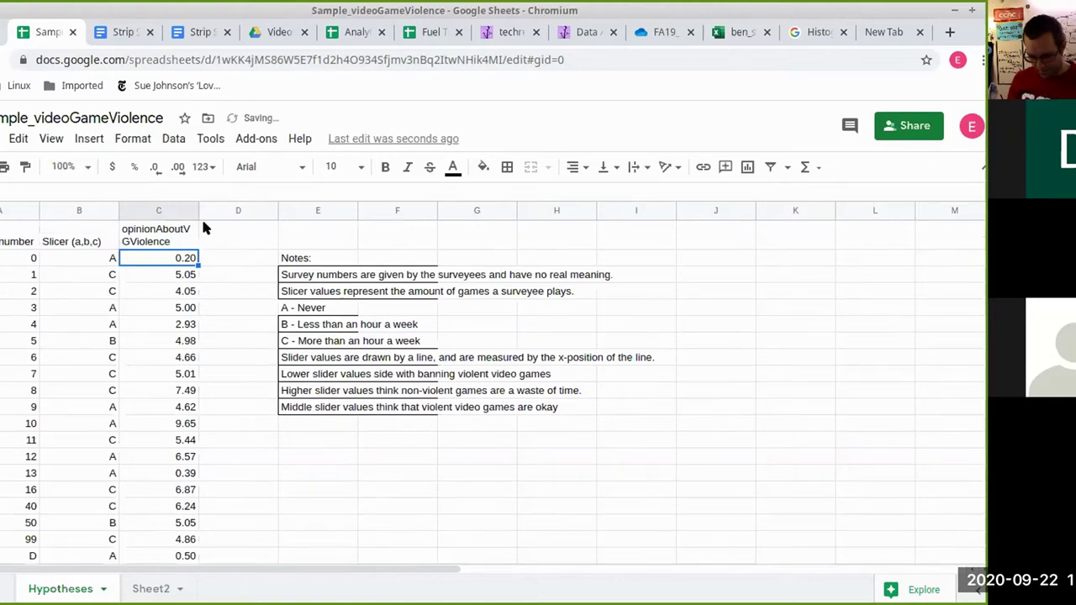
pyautogui.moveTo(194, 213); pyautogui.dragTo(262, 213)
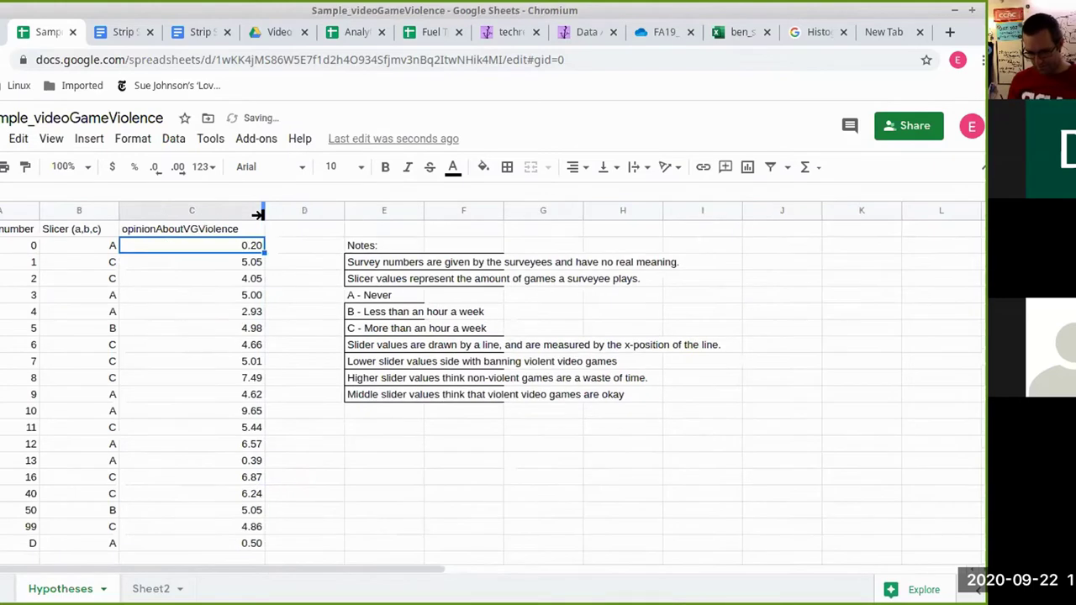
pyautogui.click(219, 278)
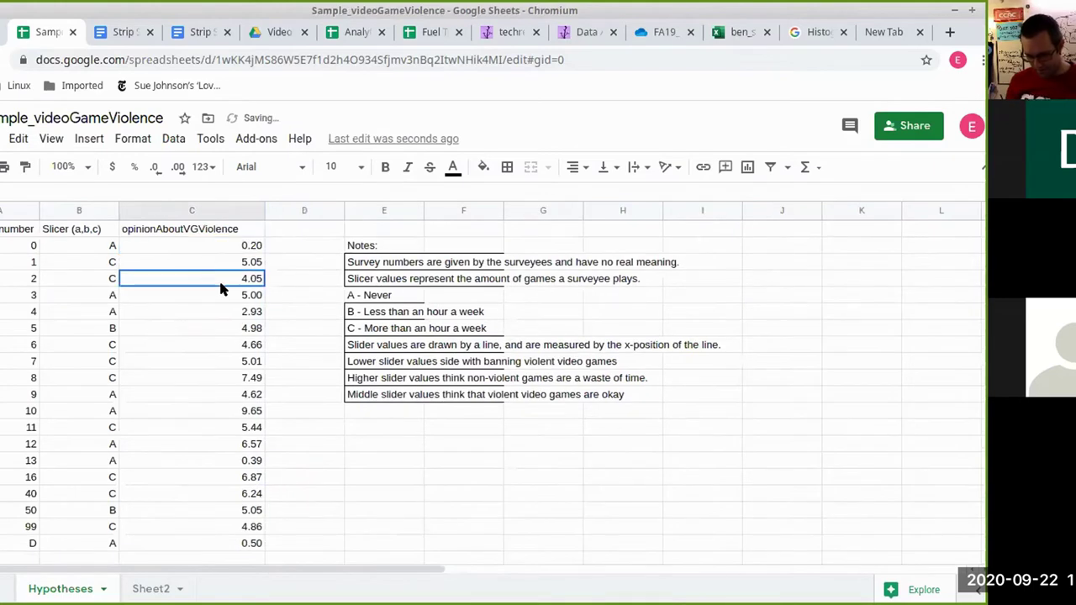
pyautogui.click(202, 233)
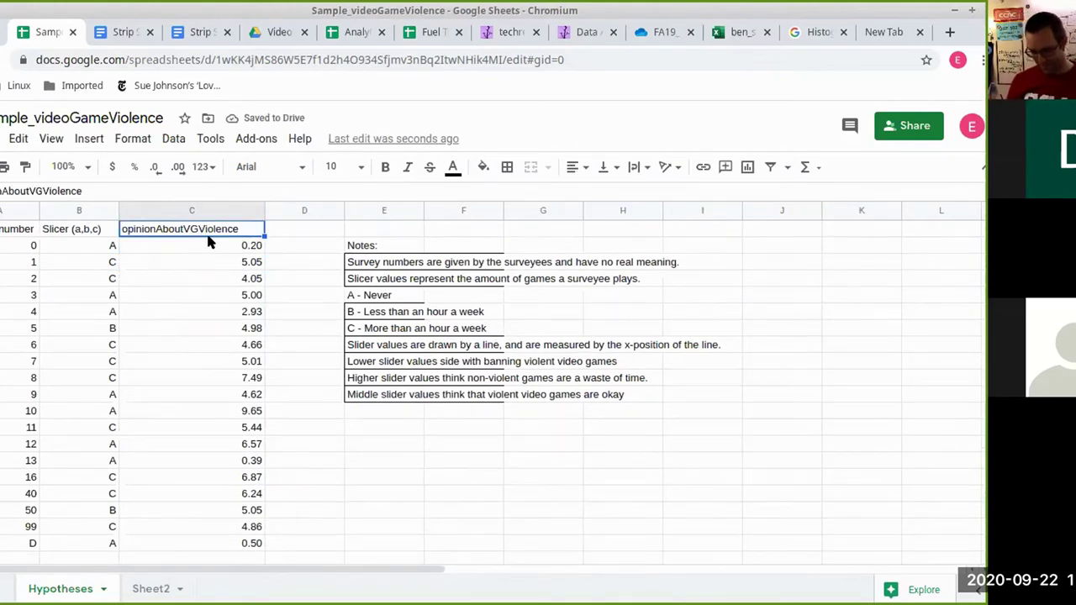
pyautogui.click(303, 234)
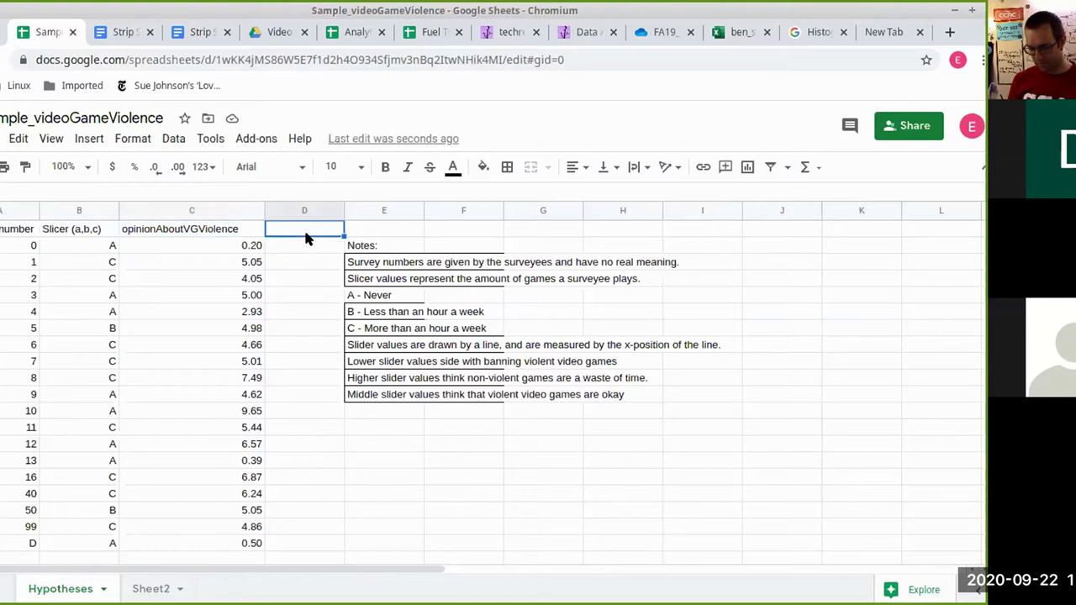
pyautogui.click(160, 236)
pyautogui.click(94, 232)
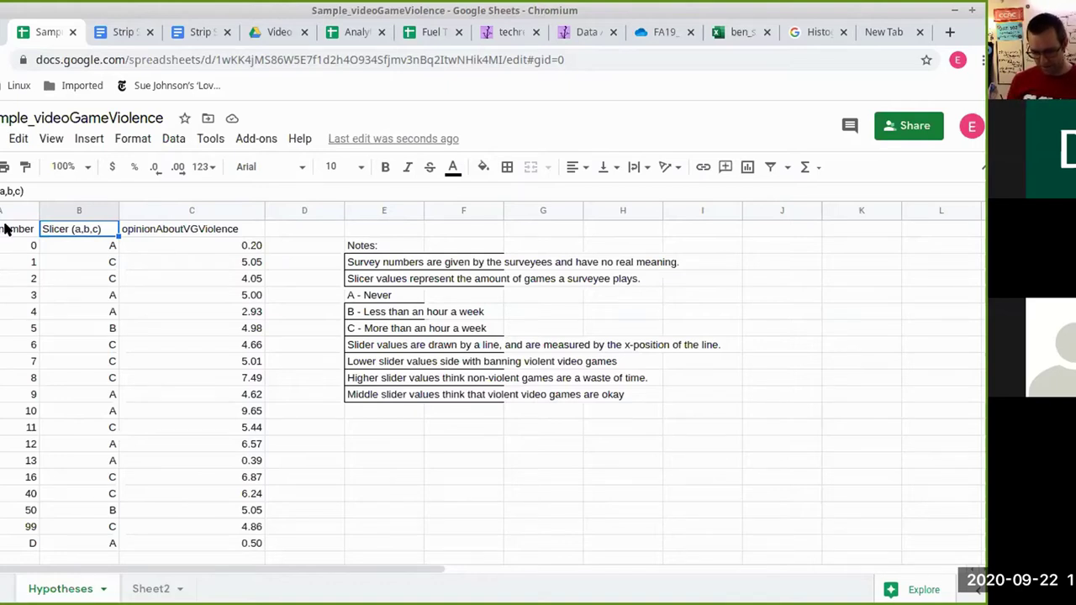
# Step: Insert a chart of the opinionAboutVGViolence column, using the header and all its values in C1:C20
pyautogui.click(216, 240)
pyautogui.moveTo(220, 229); pyautogui.dragTo(258, 547)
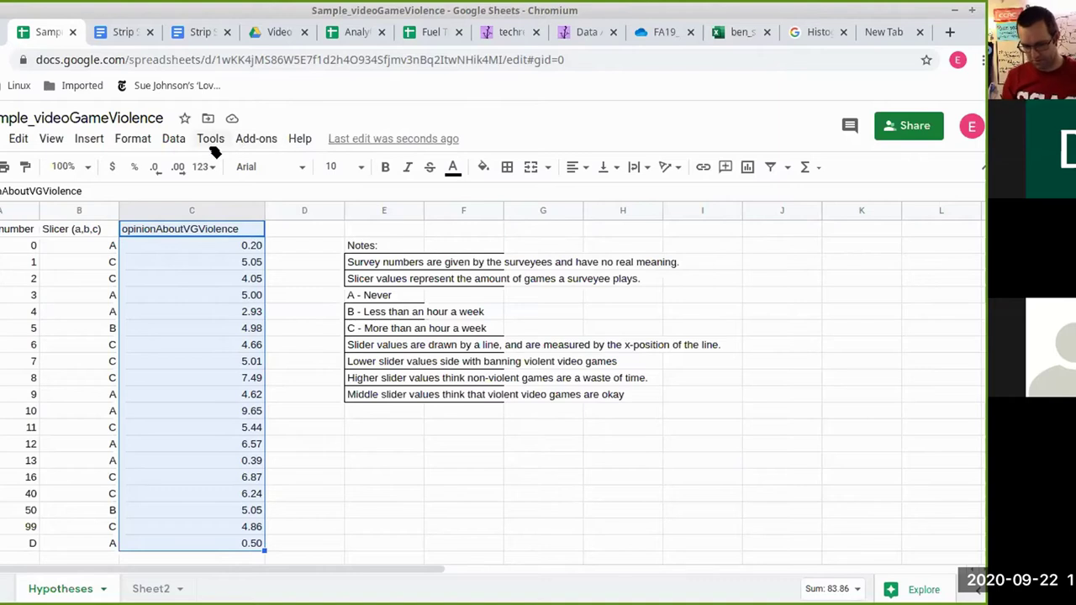
pyautogui.click(93, 139)
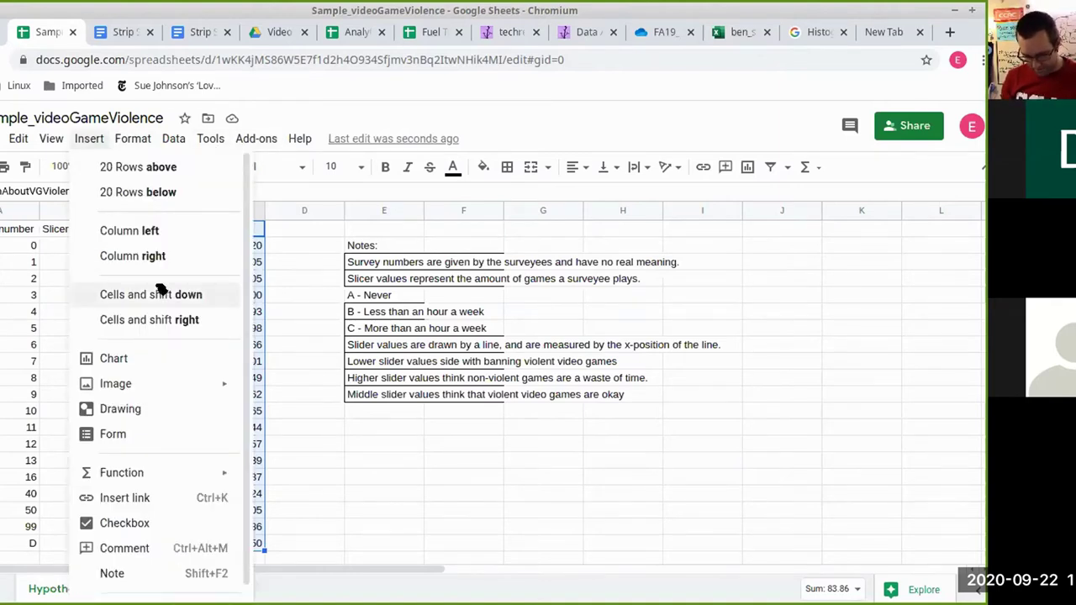
pyautogui.scroll(-1, 160, 288)
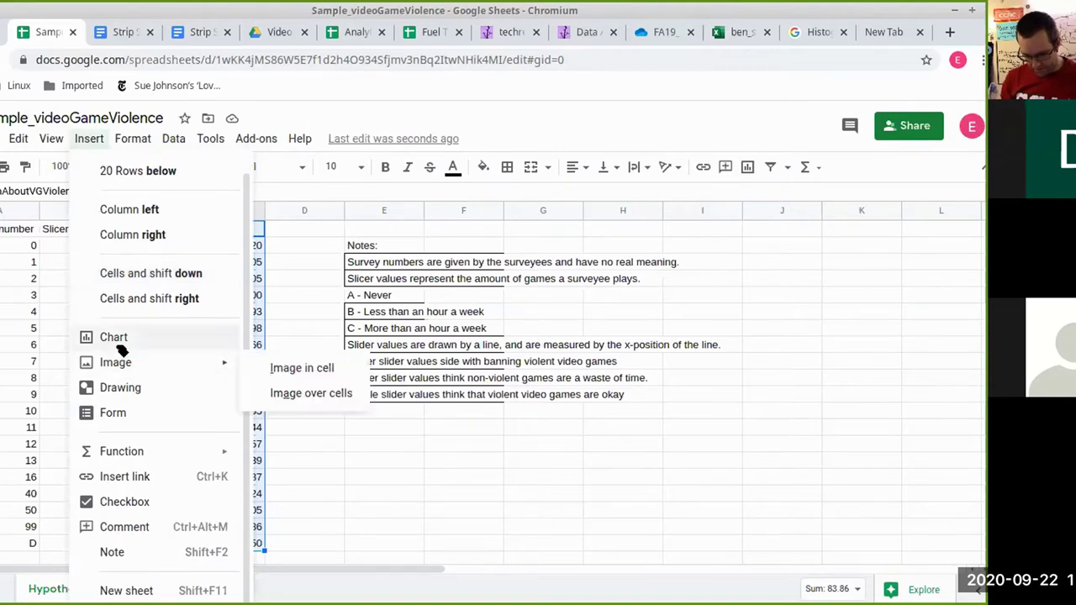
pyautogui.press('Escape')
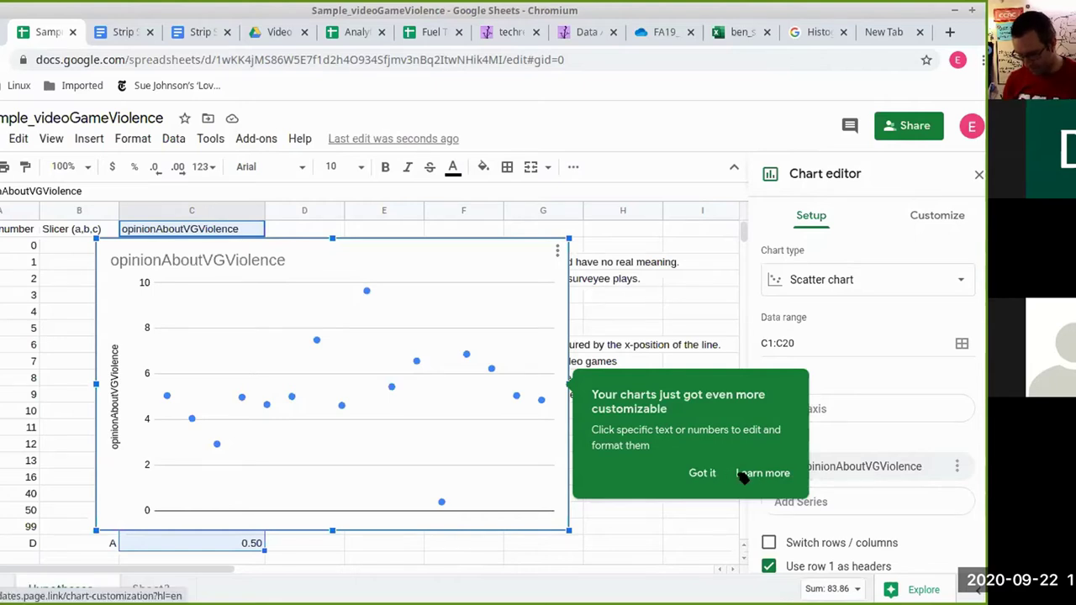
pyautogui.click(764, 473)
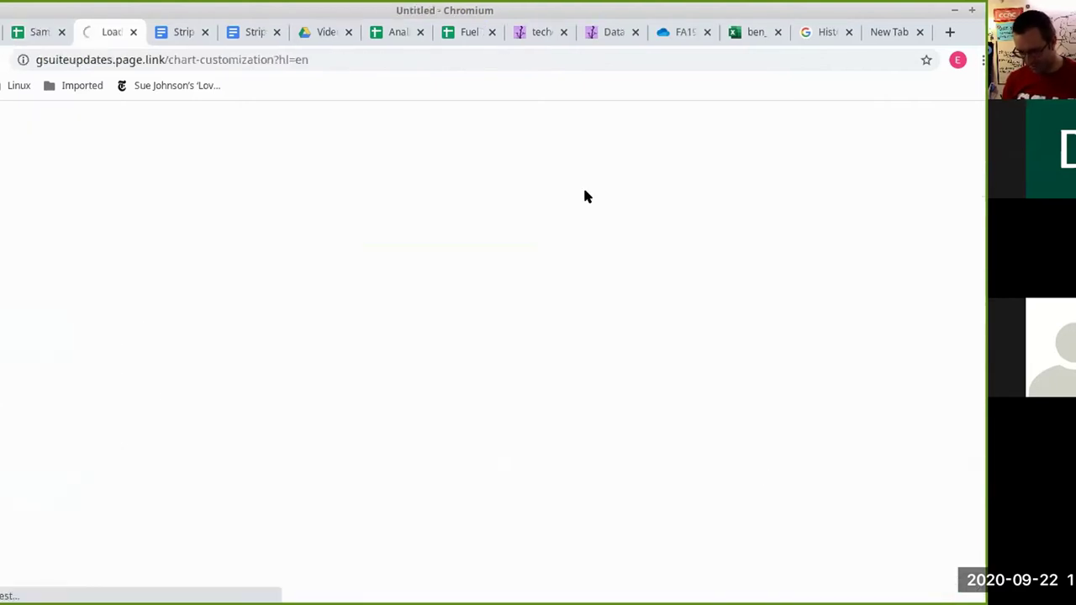
pyautogui.click(132, 33)
pyautogui.click(327, 307)
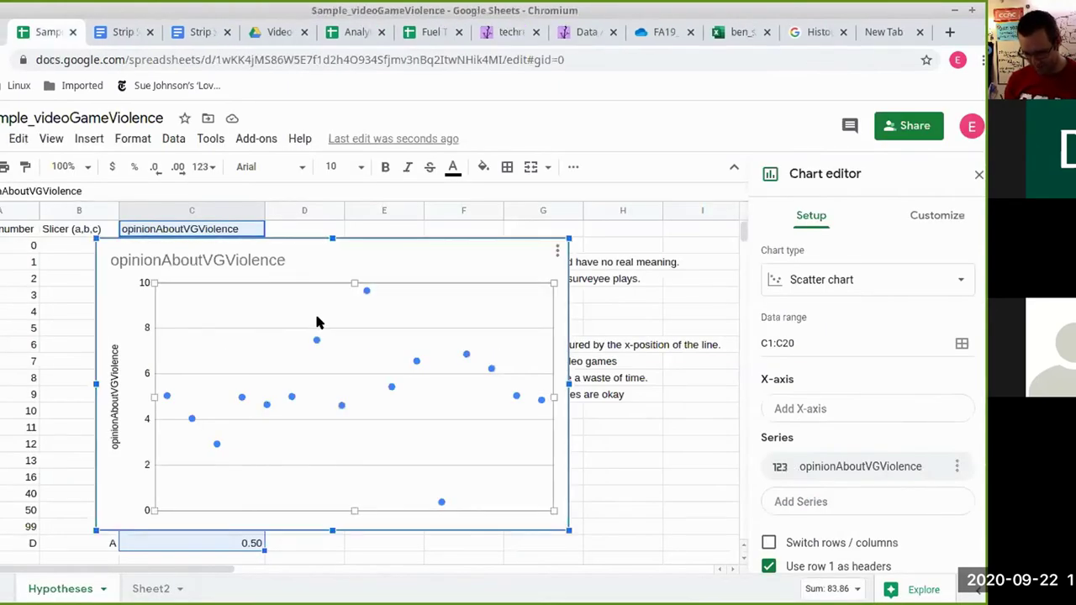
pyautogui.rightClick(317, 323)
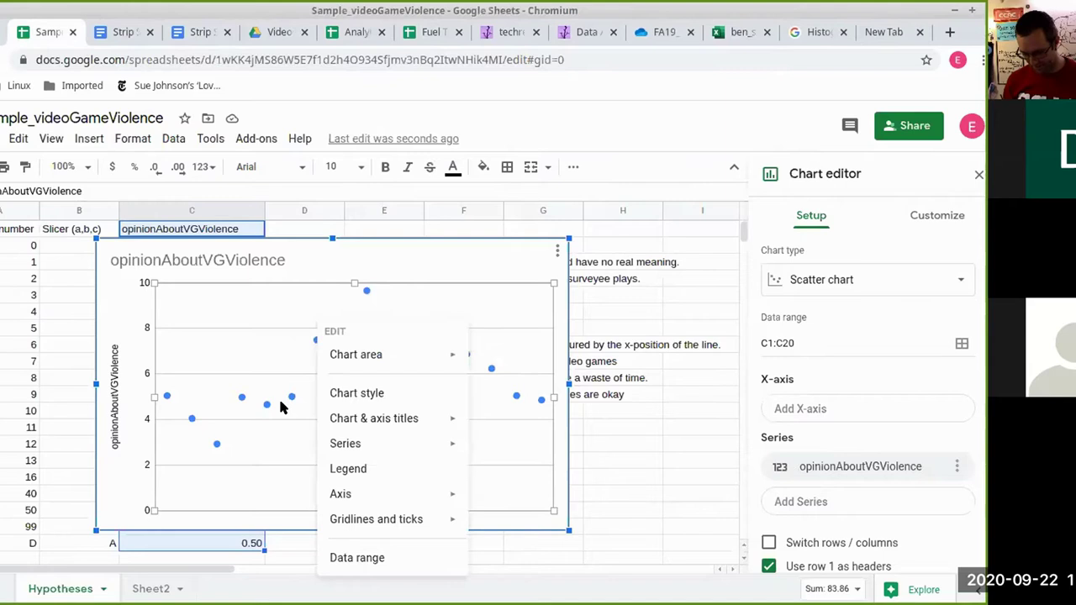
pyautogui.click(465, 240)
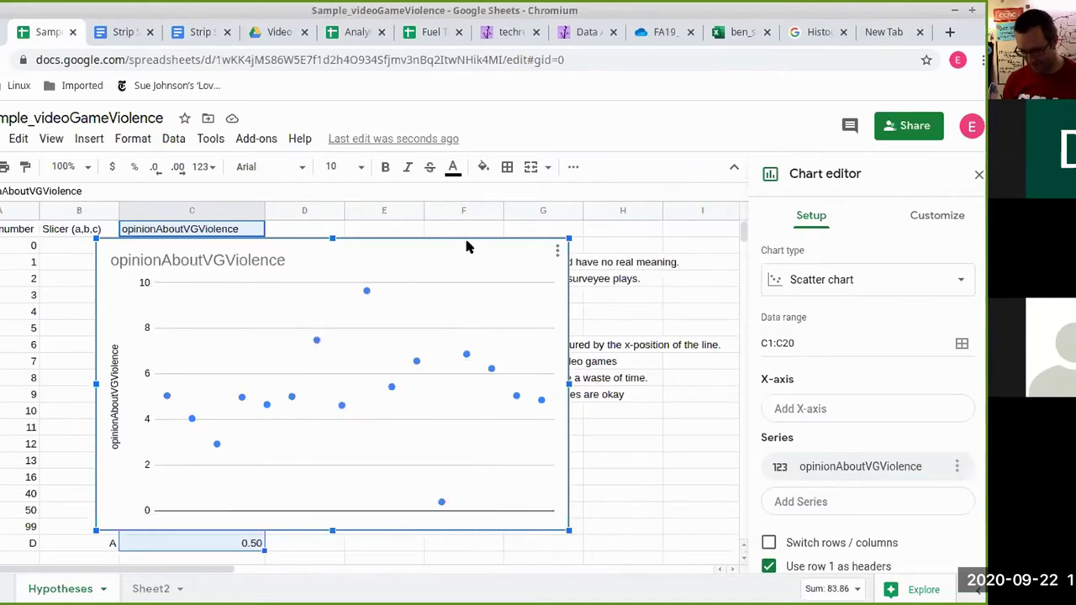
# Step: Change the opinionAboutVGViolence chart from a scatter chart to a histogram chart
pyautogui.click(557, 251)
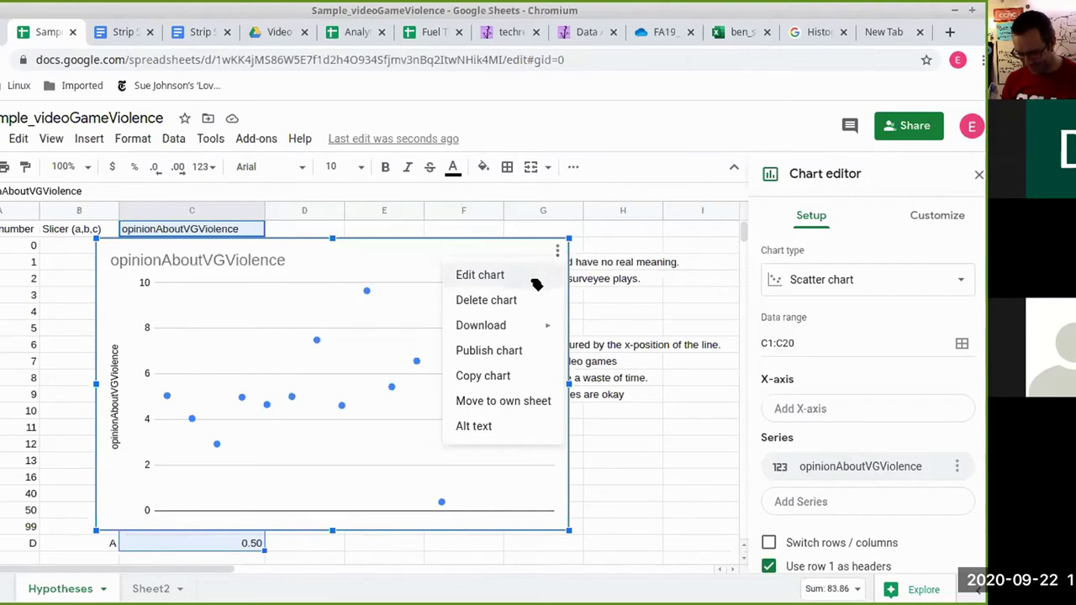
pyautogui.click(531, 283)
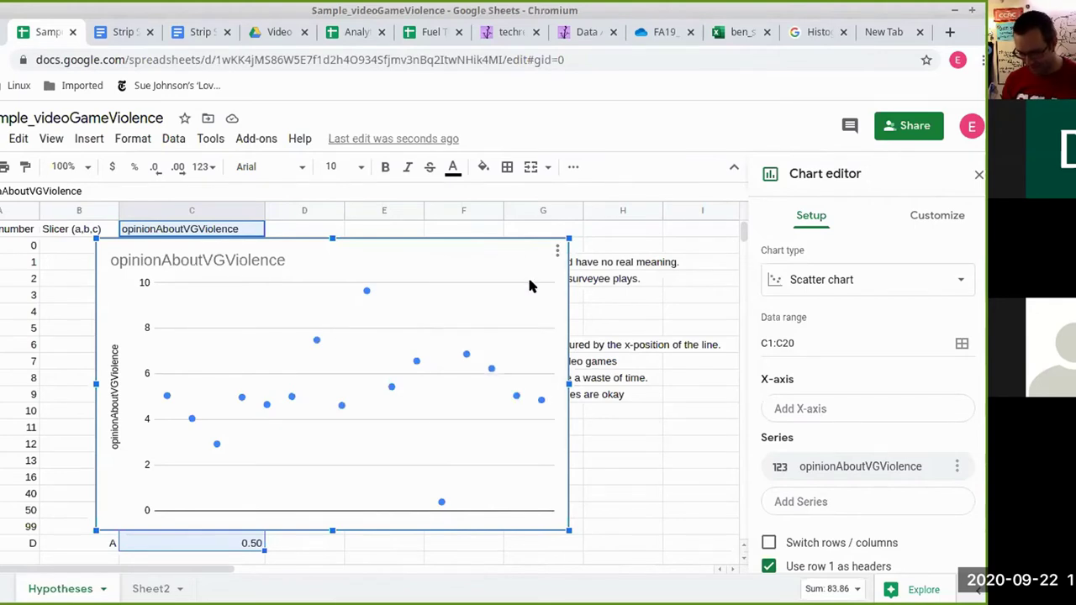
pyautogui.click(960, 280)
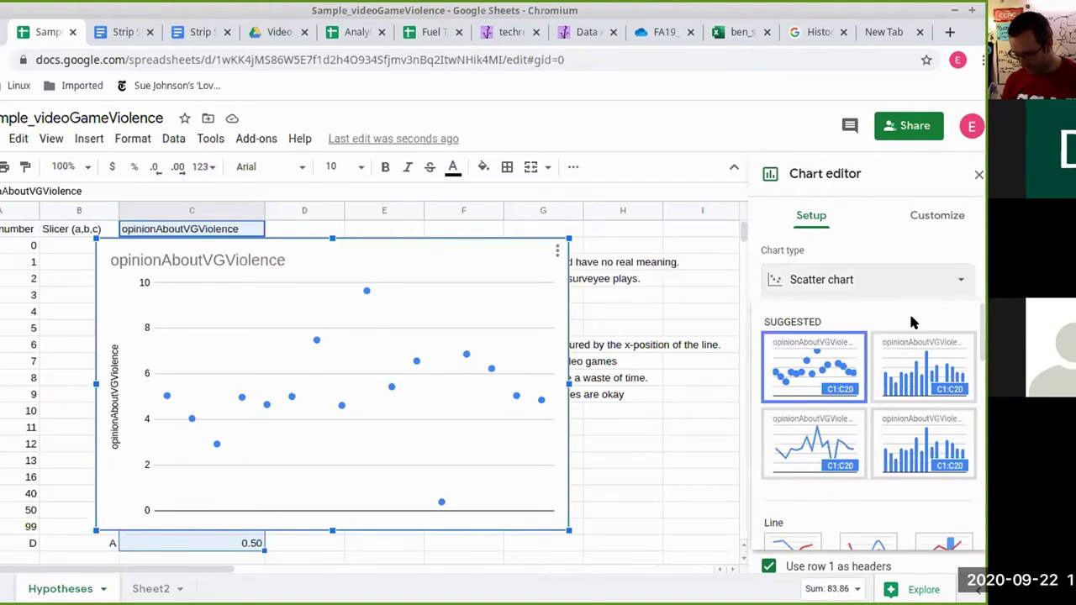
pyautogui.scroll(-6, 911, 320)
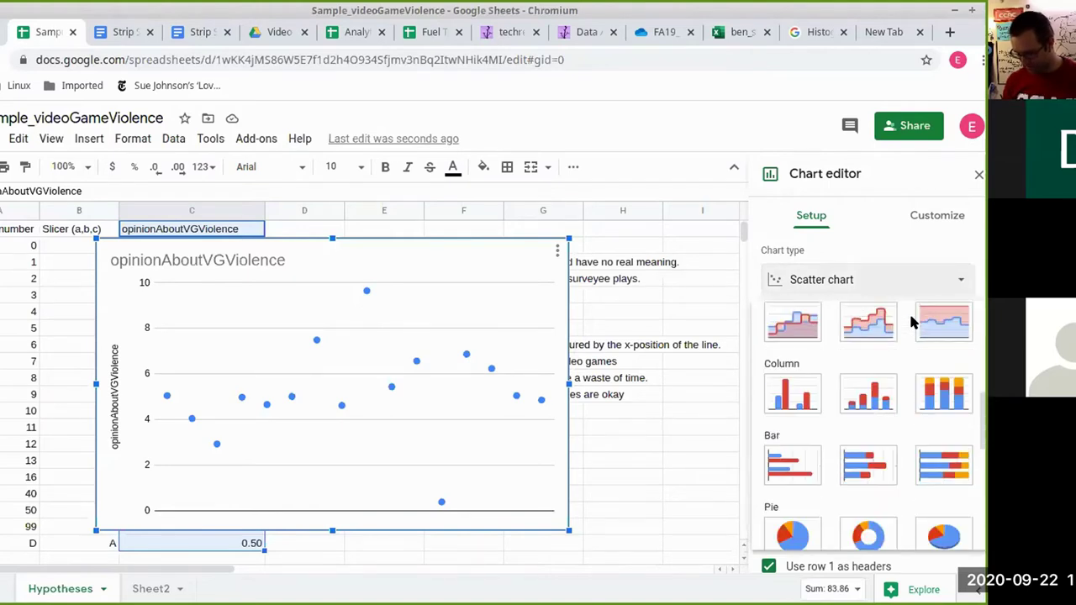
pyautogui.scroll(-4, 908, 311)
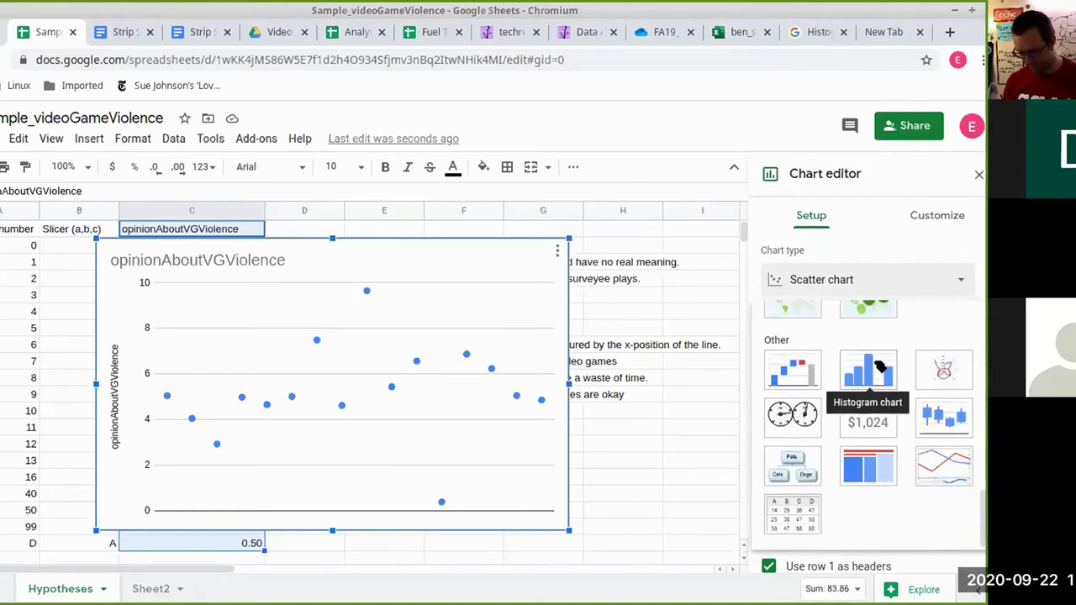
pyautogui.click(879, 367)
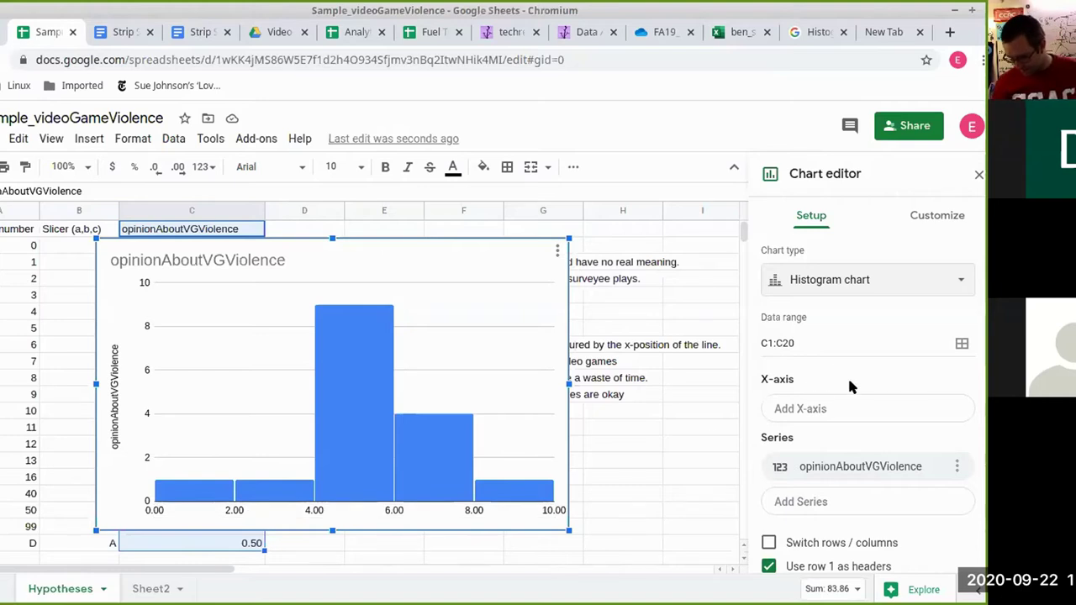
# Step: Open the chart's histogram customization settings and switch the item dividers on and off again
pyautogui.scroll(-1, 848, 376)
pyautogui.scroll(1, 847, 375)
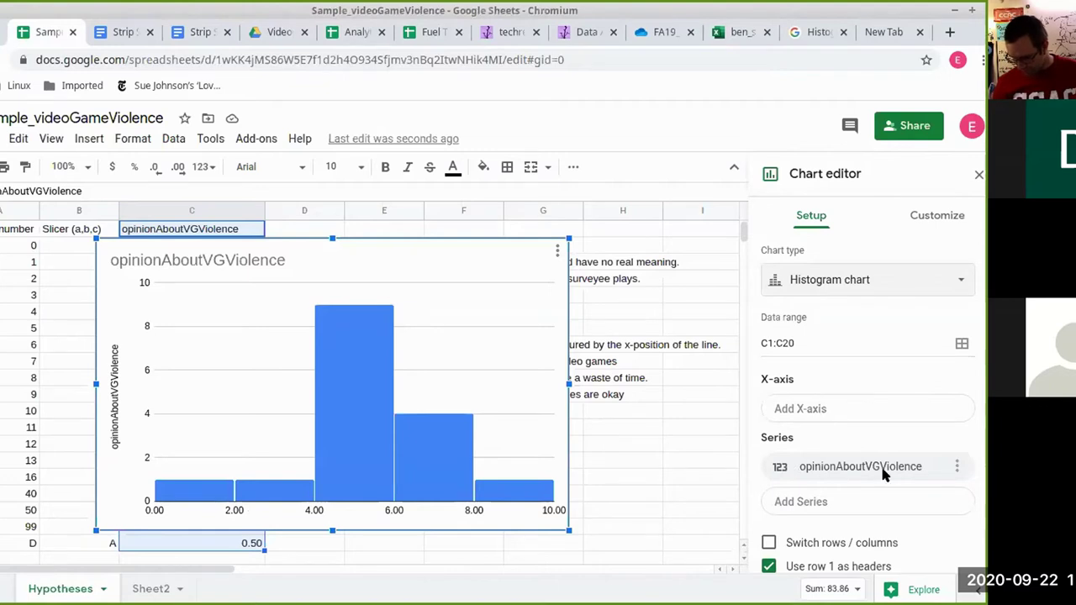
pyautogui.click(942, 216)
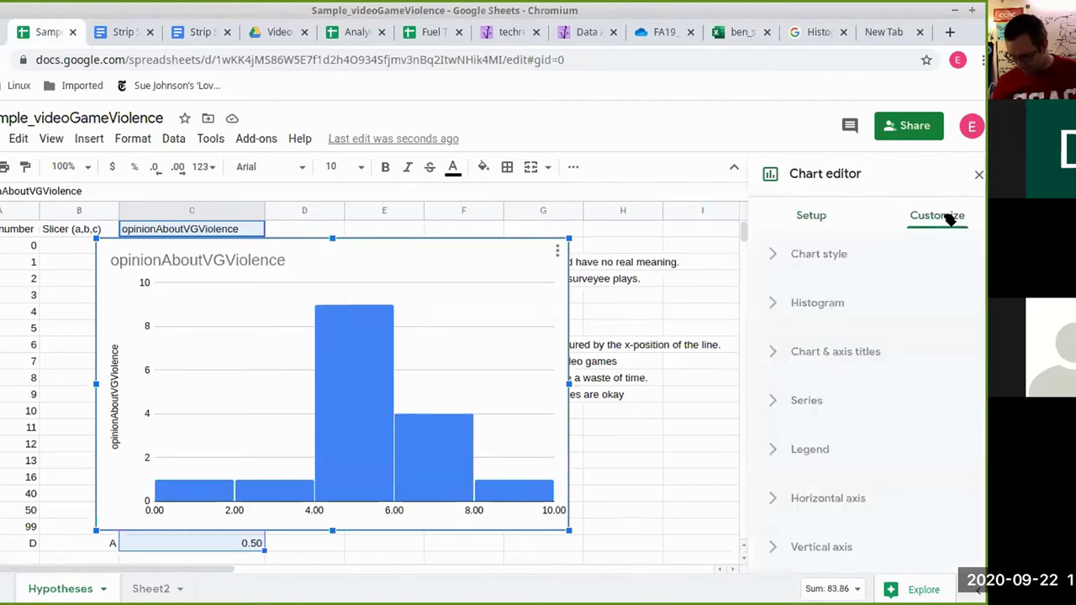
pyautogui.click(810, 305)
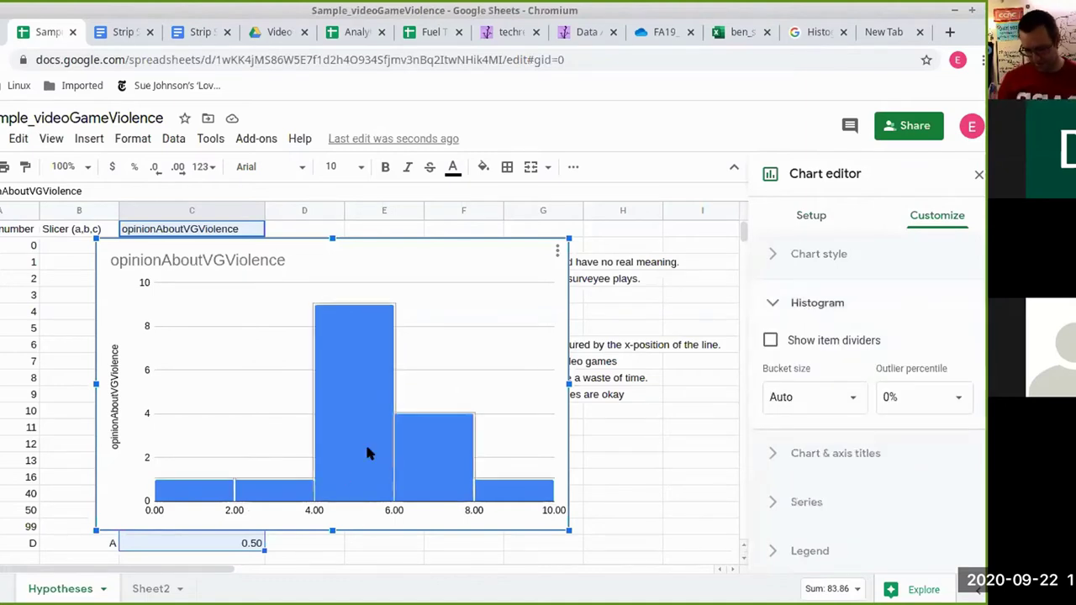
pyautogui.click(772, 340)
pyautogui.click(772, 341)
# Step: Set the histogram's bucket size to 10
pyautogui.click(857, 402)
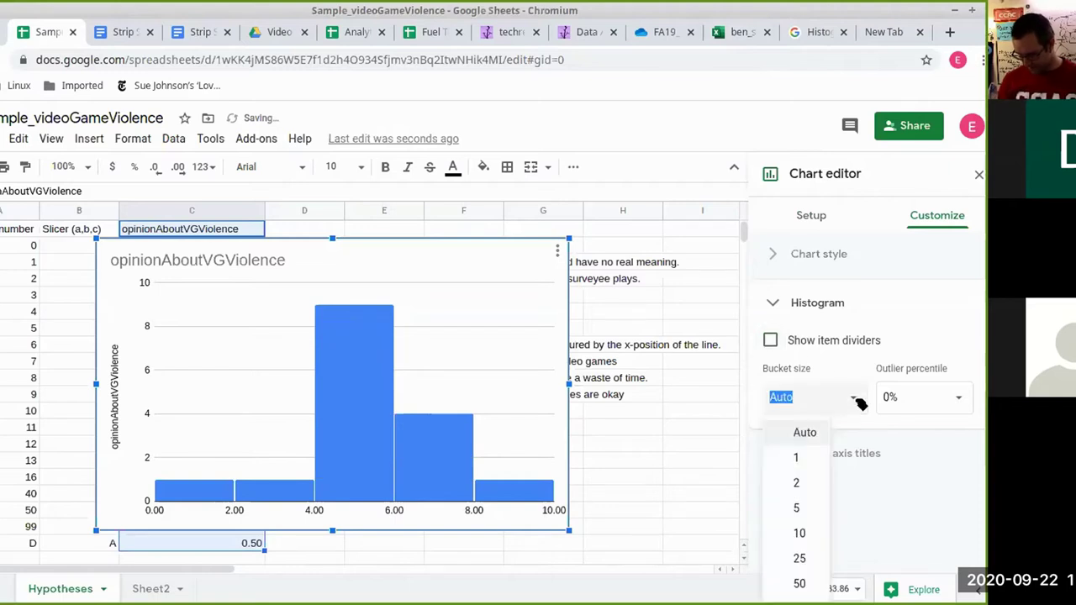
pyautogui.click(857, 402)
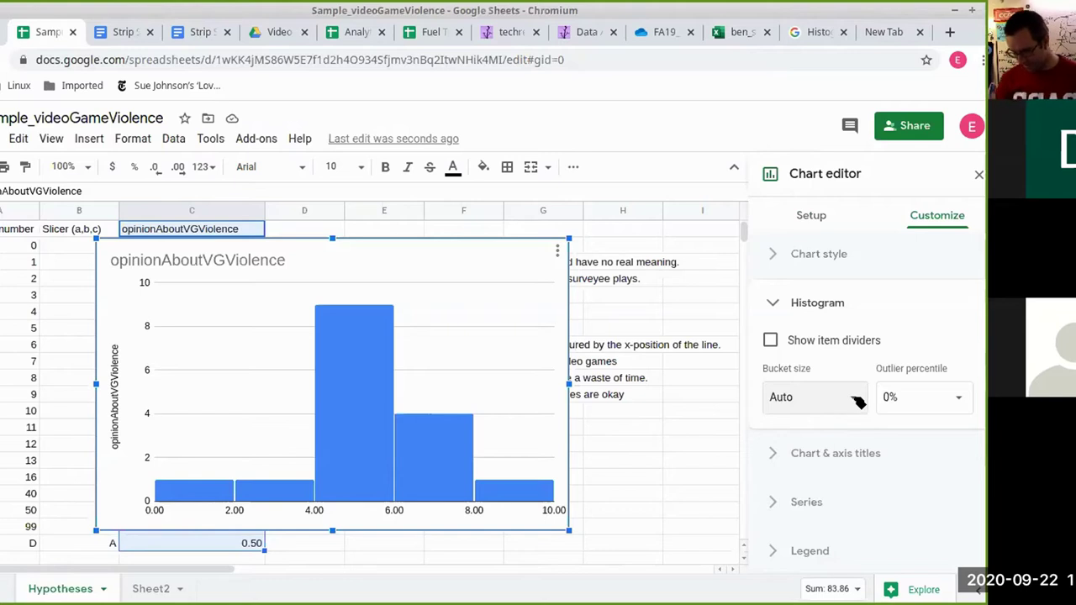
pyautogui.click(857, 402)
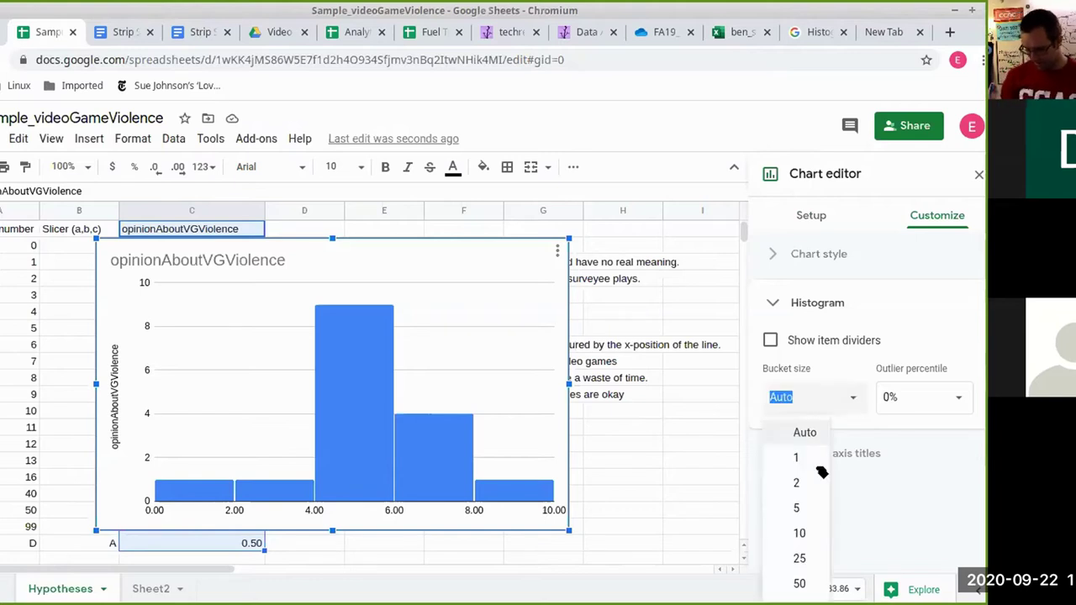
pyautogui.click(799, 534)
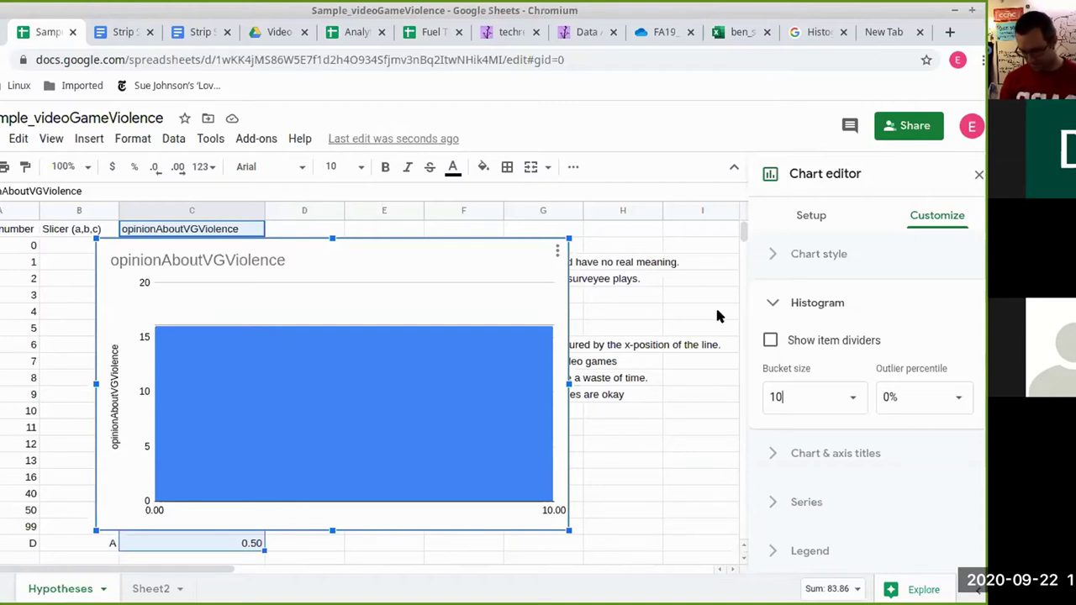
# Step: Try a bucket size of 2 for the histogram, and reduce it to 1
pyautogui.click(855, 402)
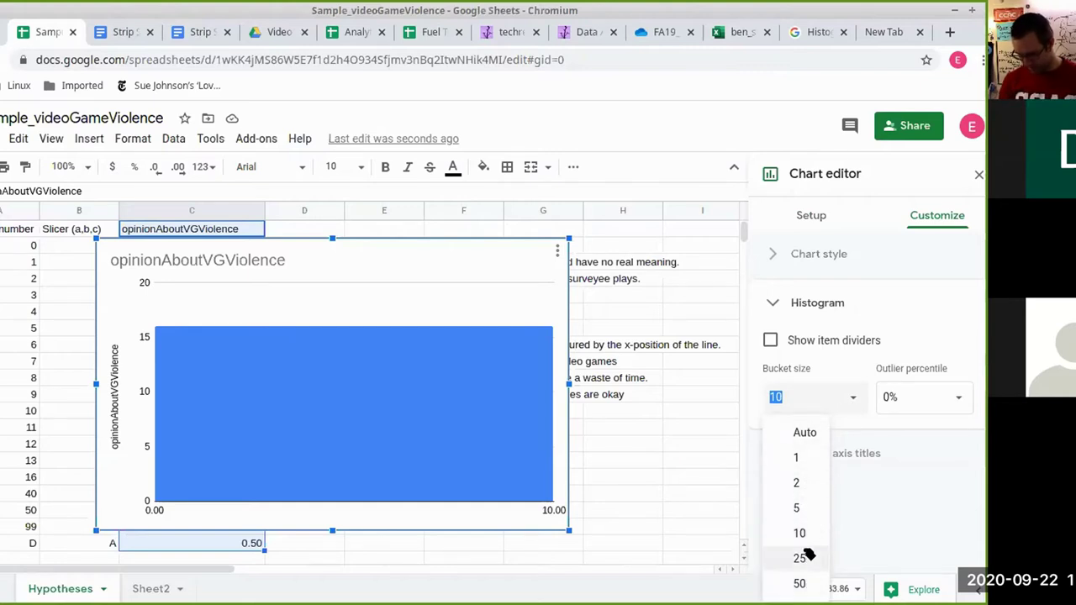
pyautogui.click(801, 485)
pyautogui.click(849, 408)
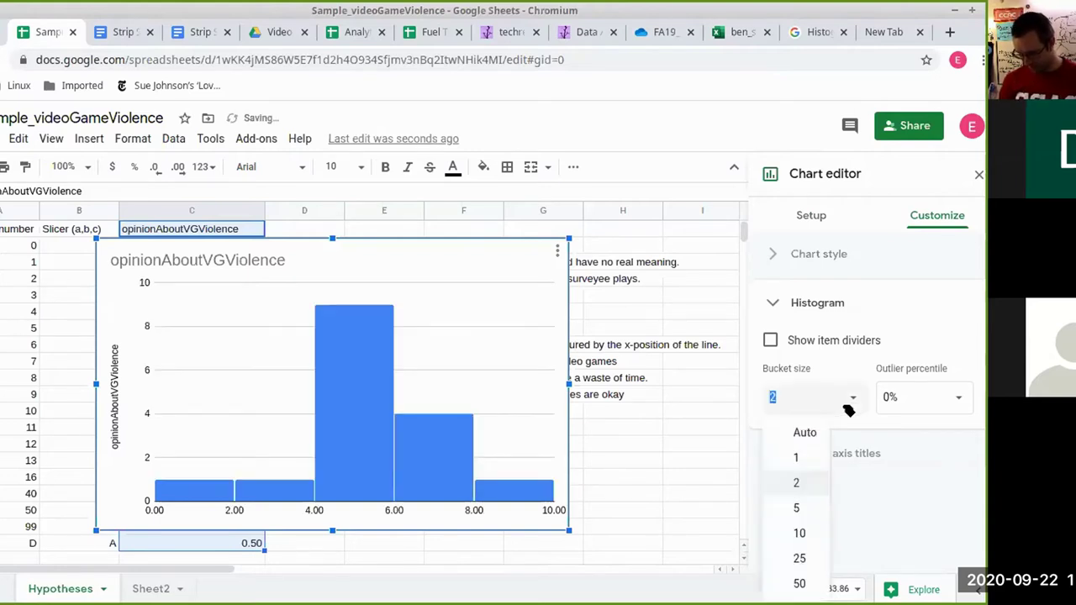
pyautogui.click(796, 455)
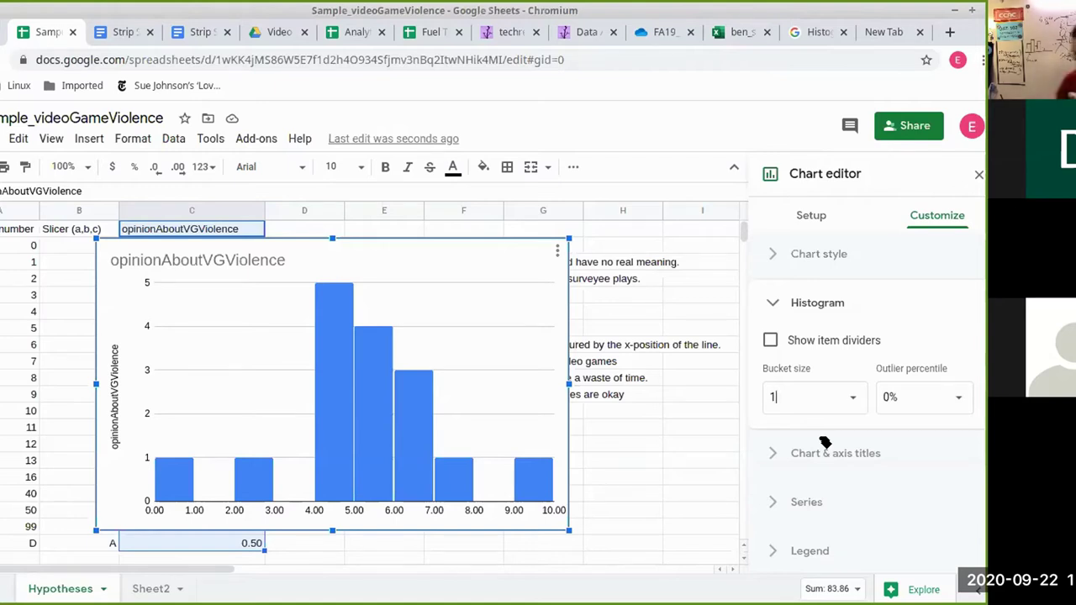
# Step: Move the histogram off the survey data into the empty area beside column C and leave the chart editor
pyautogui.moveTo(436, 274); pyautogui.dragTo(677, 233)
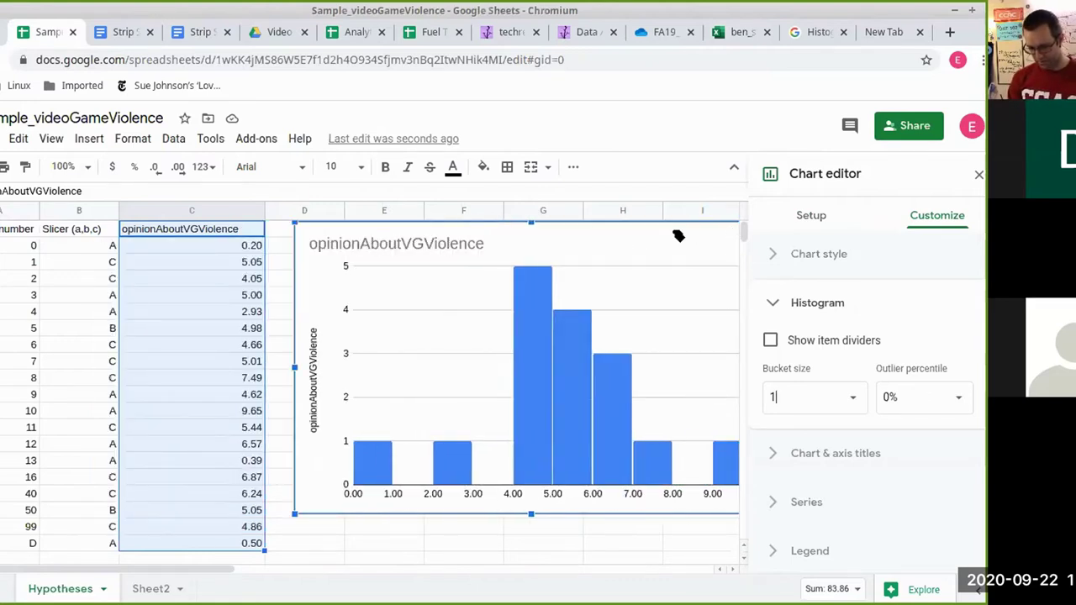
pyautogui.click(208, 282)
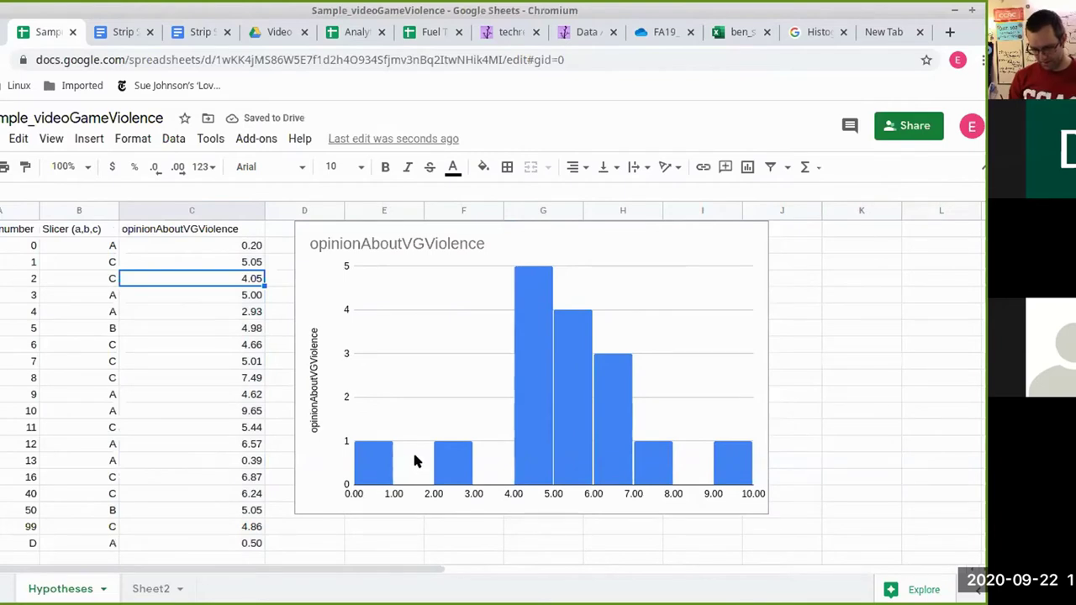
# Step: Format the opinionAboutVGViolence values in C2:C20 with the Number format instead of plain text
pyautogui.click(195, 243)
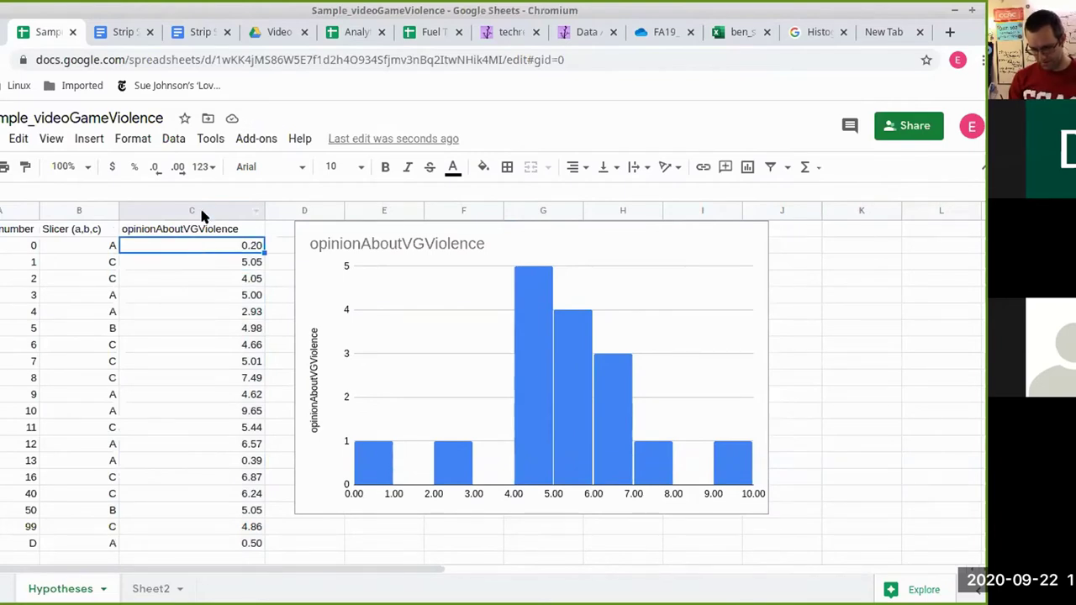
pyautogui.keyDown('shift'); pyautogui.click(210, 542); pyautogui.keyUp('shift')
pyautogui.rightClick(212, 423)
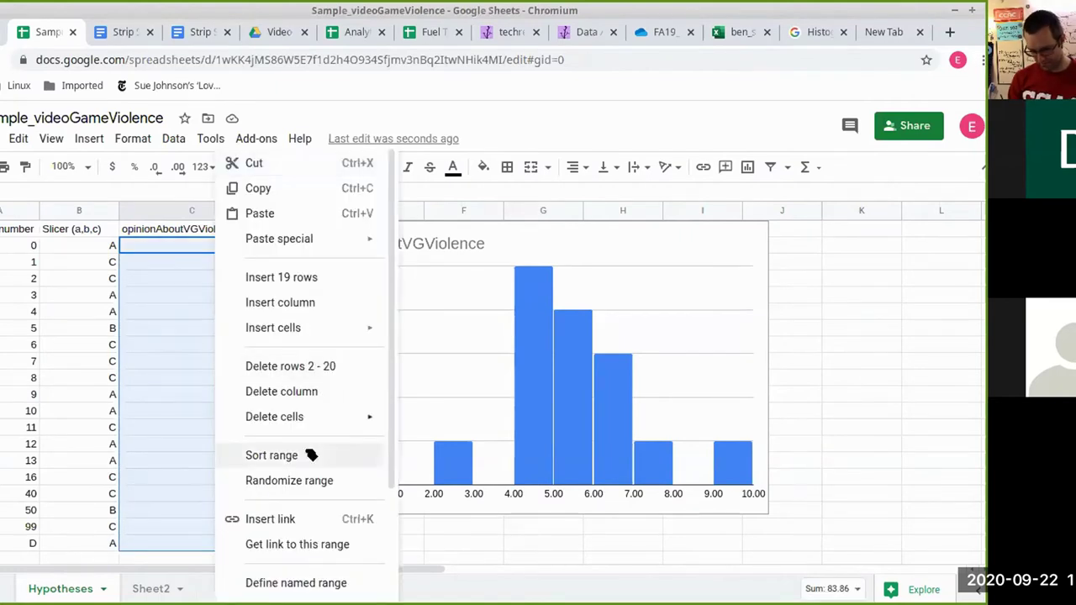
pyautogui.scroll(-3, 290, 299)
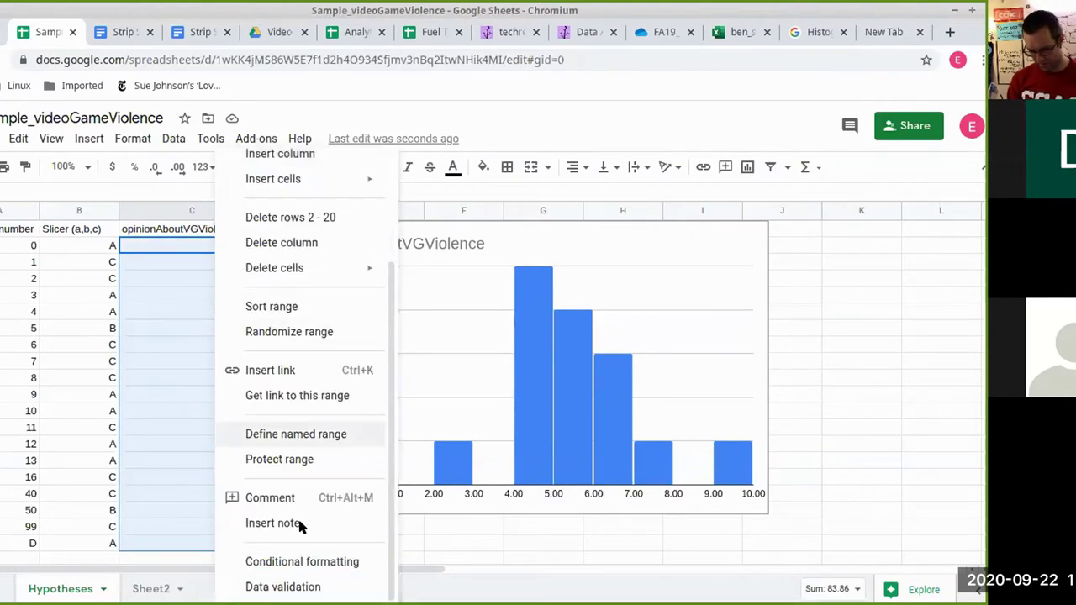
pyautogui.click(145, 140)
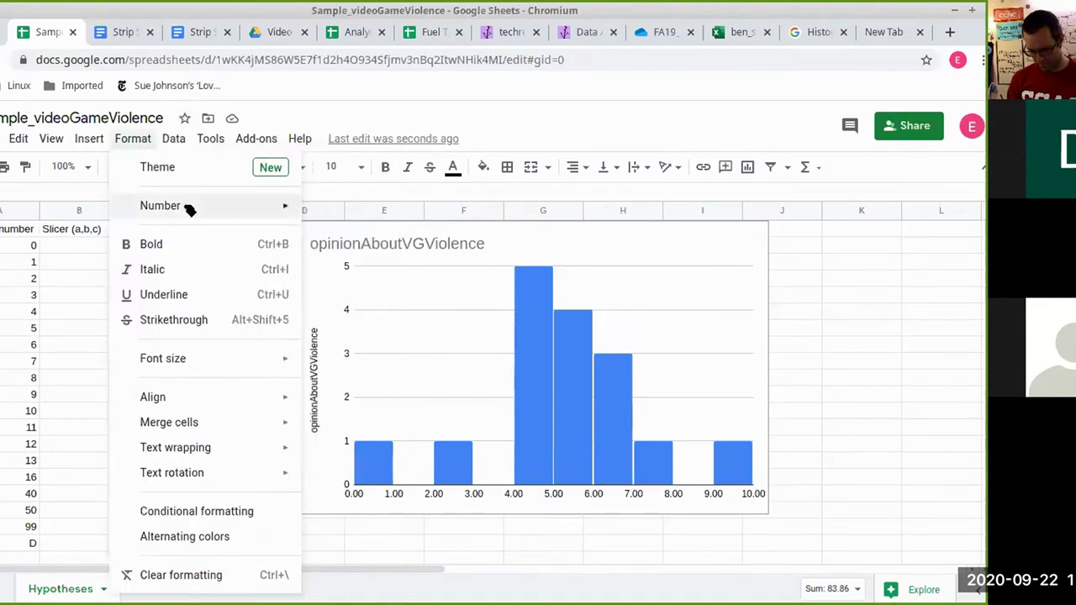
pyautogui.moveTo(196, 212)
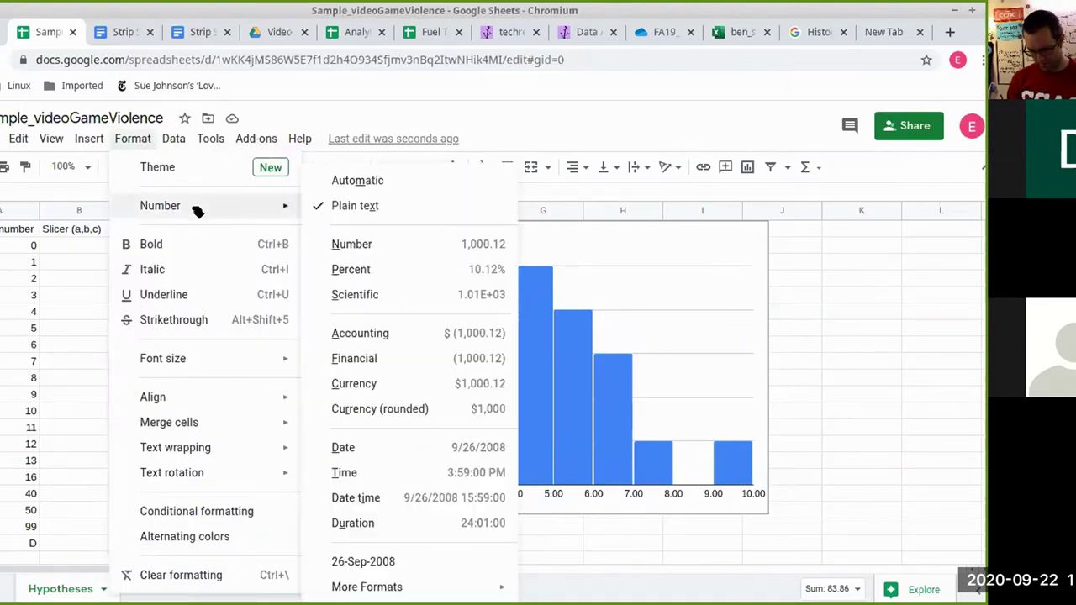
pyautogui.click(389, 246)
pyautogui.click(426, 320)
pyautogui.click(411, 545)
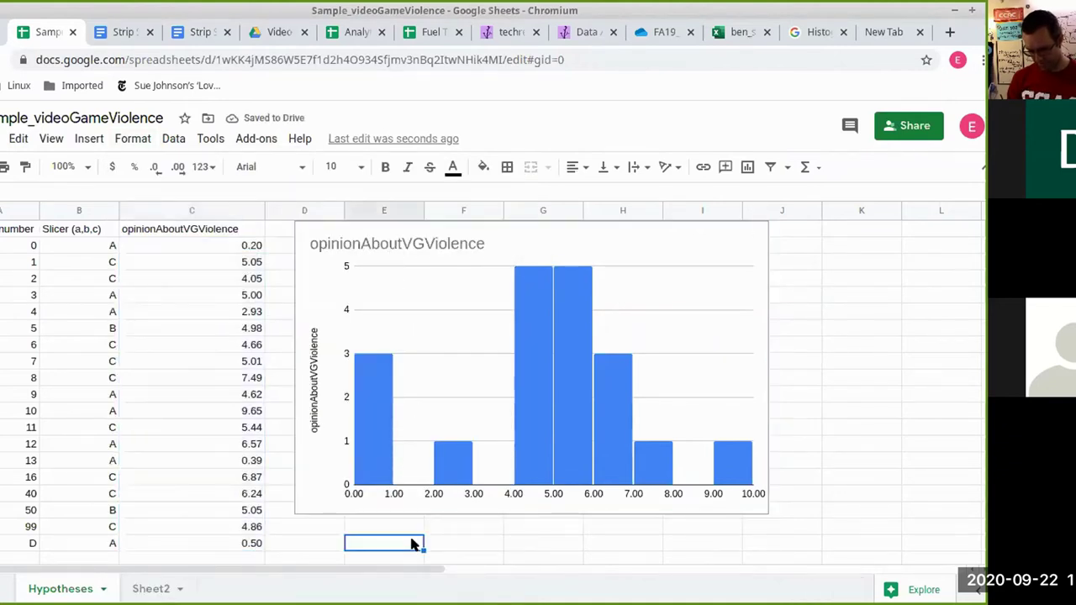
# Step: Shift the histogram slightly lower and farther from column C, and inspect the counts of its bars
pyautogui.click(636, 383)
pyautogui.moveTo(652, 343); pyautogui.dragTo(691, 390)
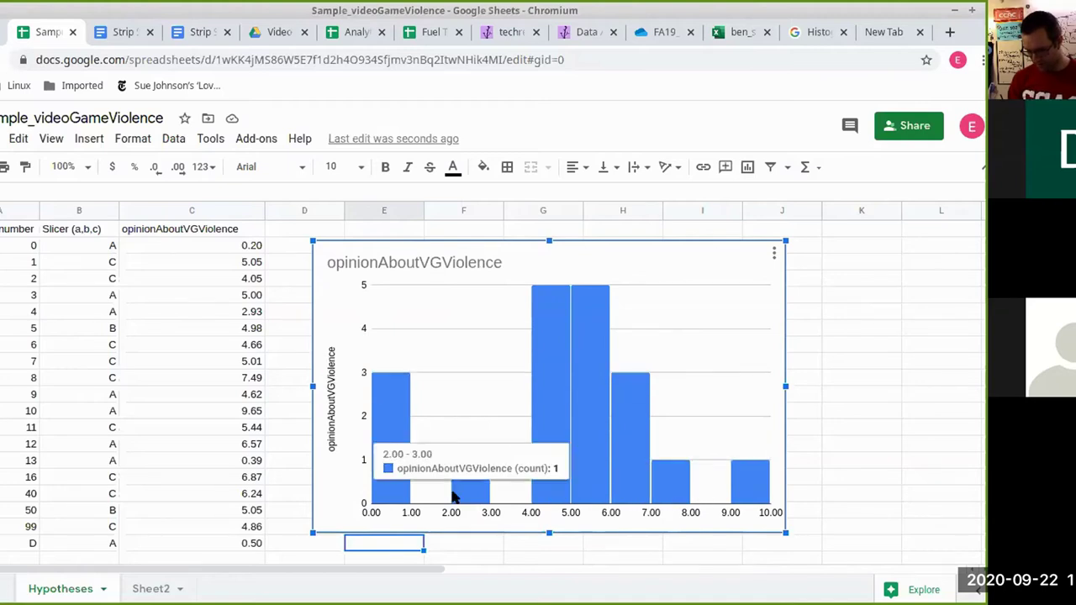
pyautogui.moveTo(396, 494)
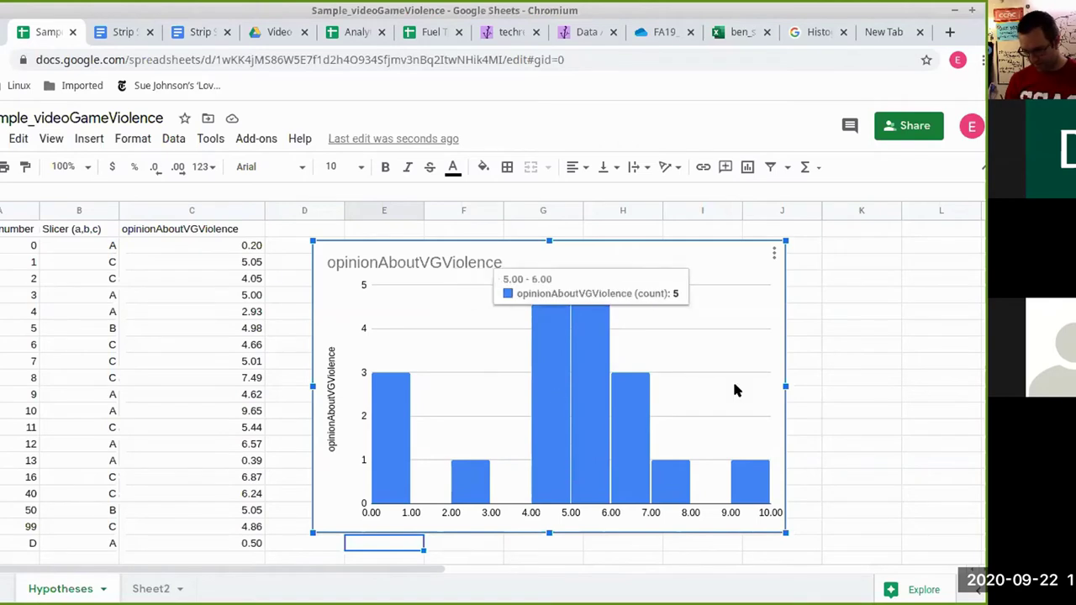
# Step: Reopen the histogram's chart editor and look through the chart title and the gridlines and ticks settings
pyautogui.click(775, 253)
pyautogui.click(765, 269)
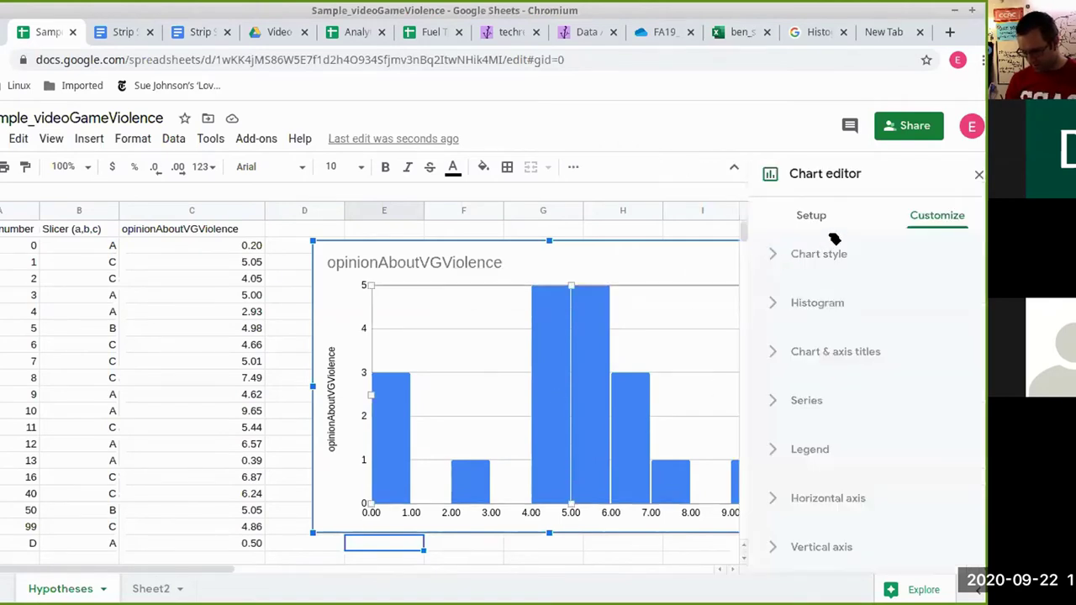
pyautogui.click(717, 263)
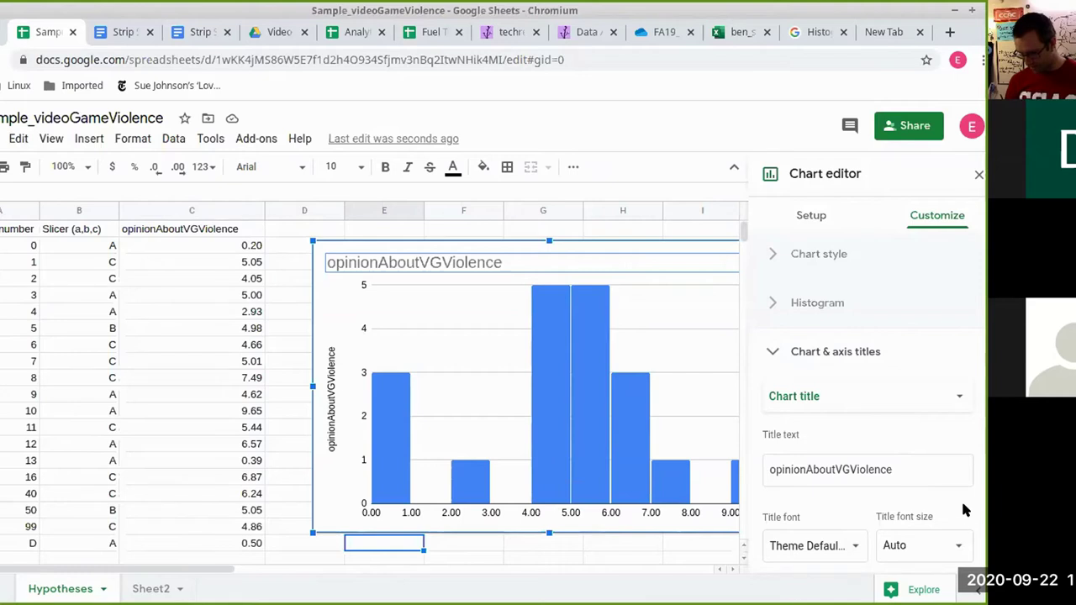
pyautogui.scroll(-1, 964, 511)
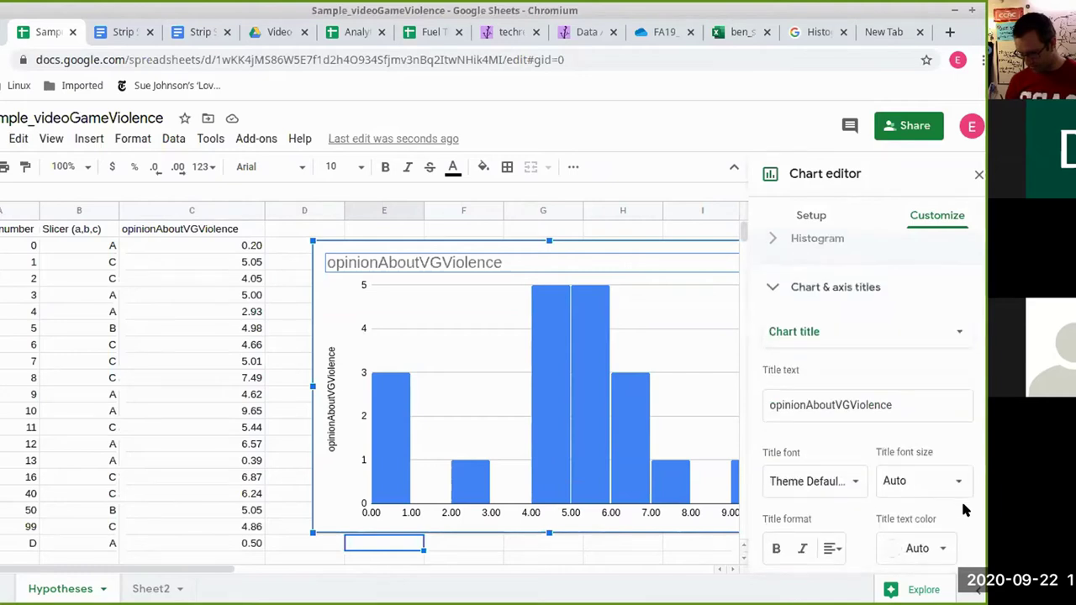
pyautogui.click(857, 462)
pyautogui.click(849, 433)
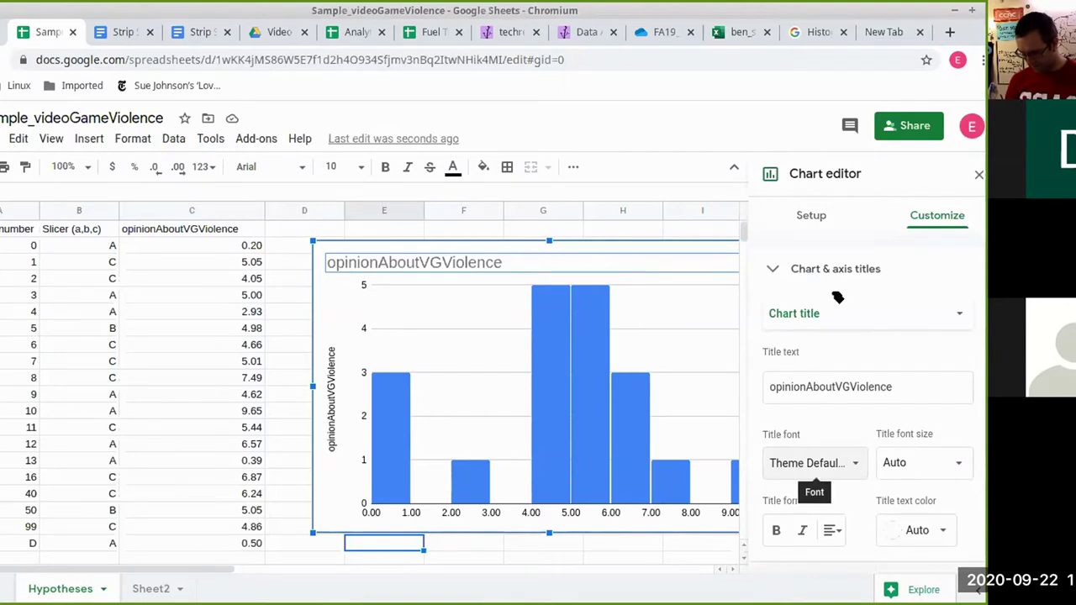
pyautogui.click(663, 262)
pyautogui.click(668, 286)
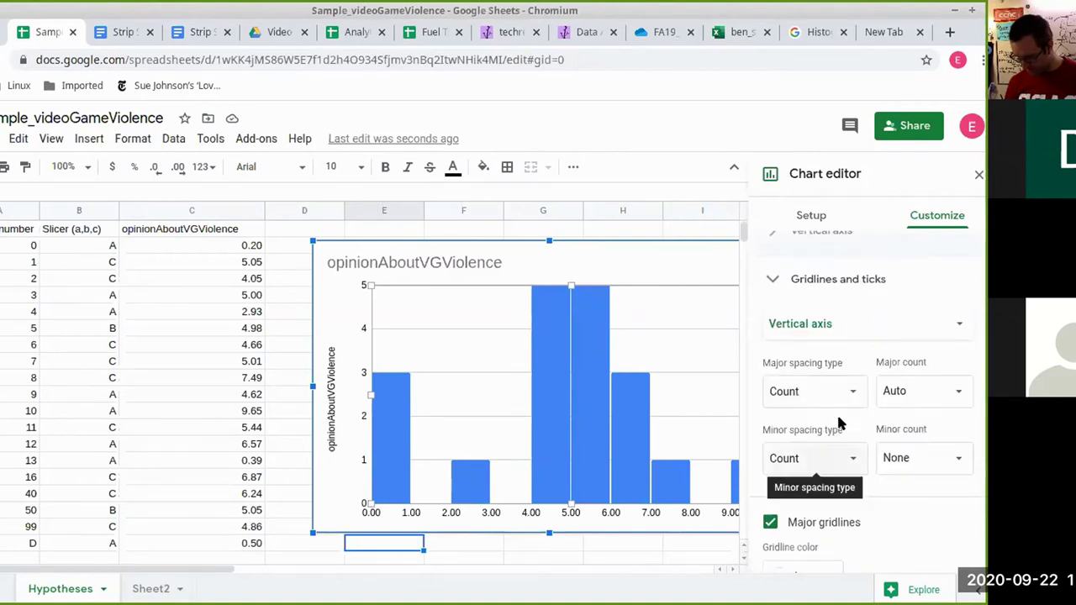
pyautogui.scroll(4, 883, 336)
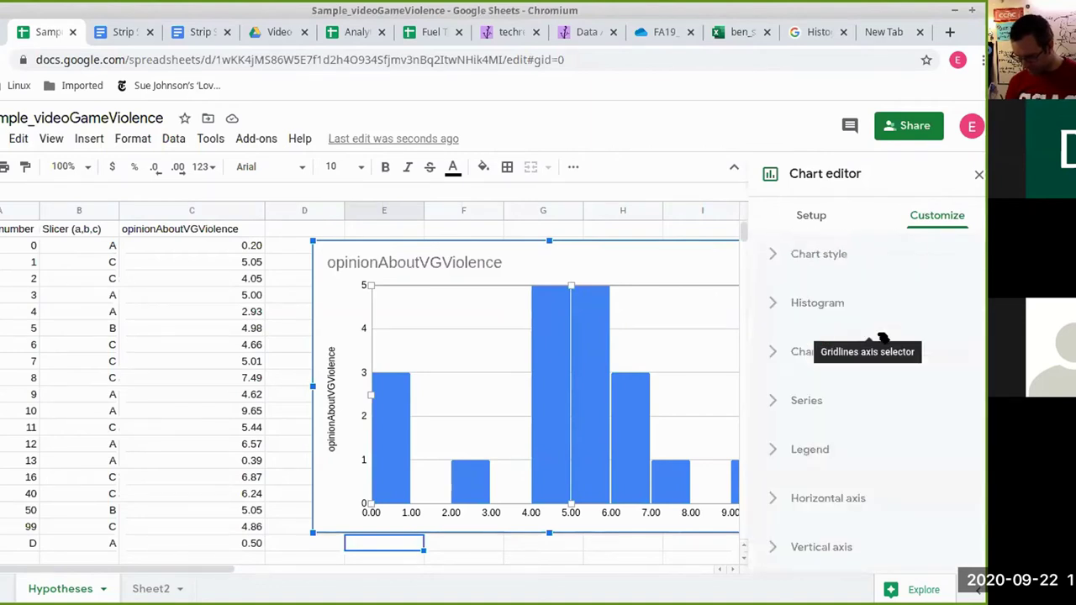
# Step: Set the histogram's bucket size to 2 and close the chart editor
pyautogui.click(805, 304)
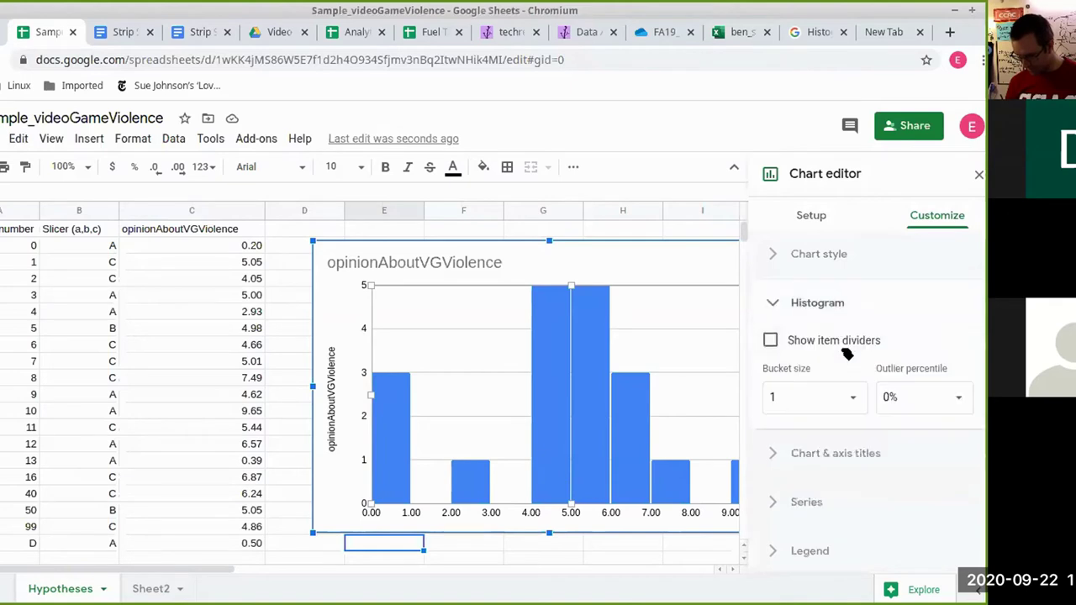
pyautogui.click(853, 398)
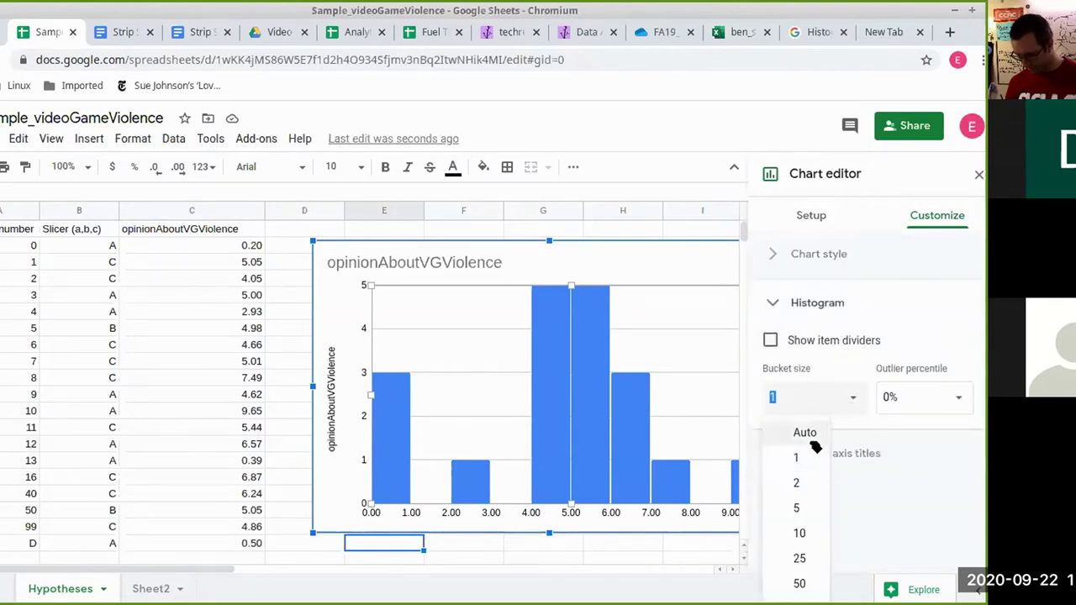
pyautogui.click(798, 484)
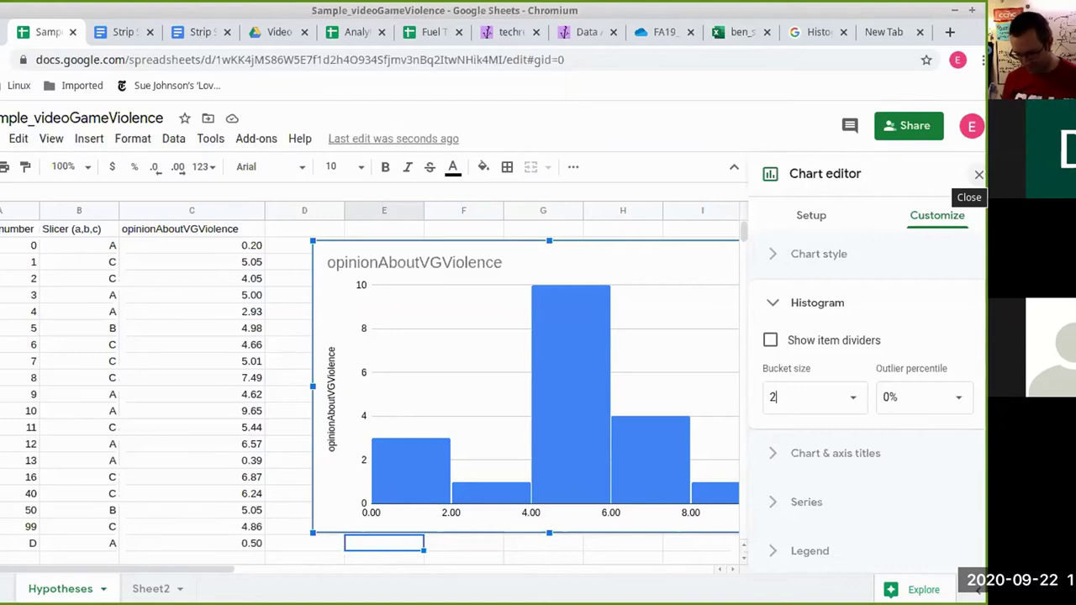
pyautogui.click(979, 174)
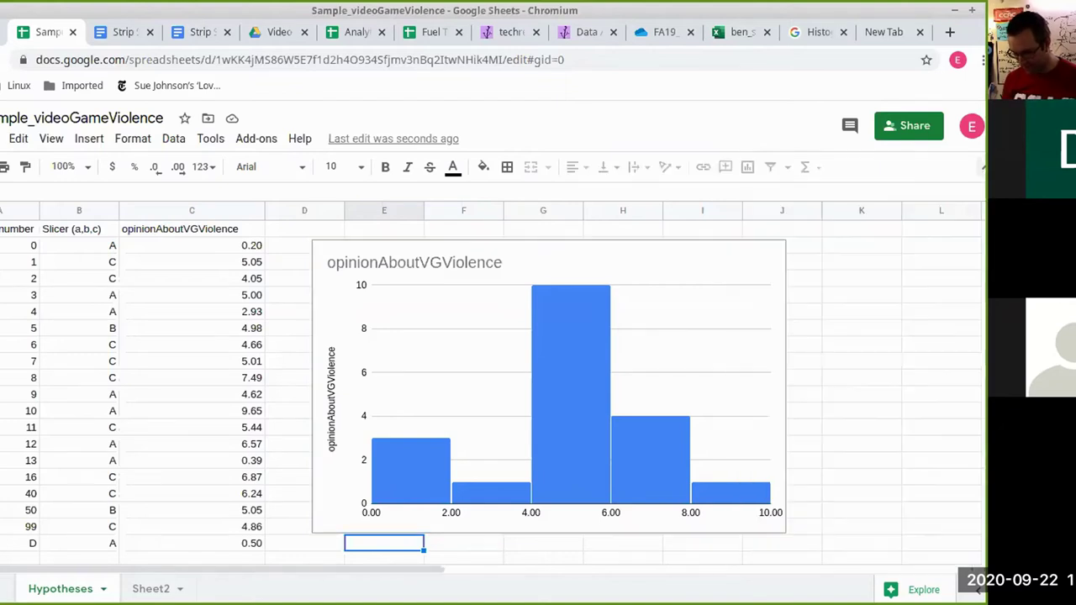
pyautogui.click(740, 545)
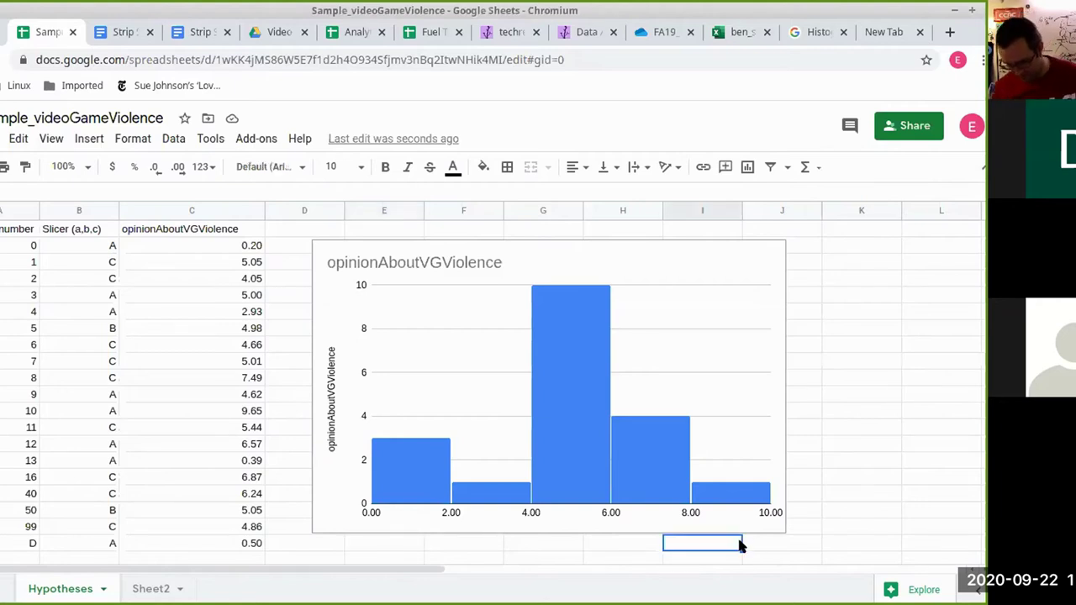